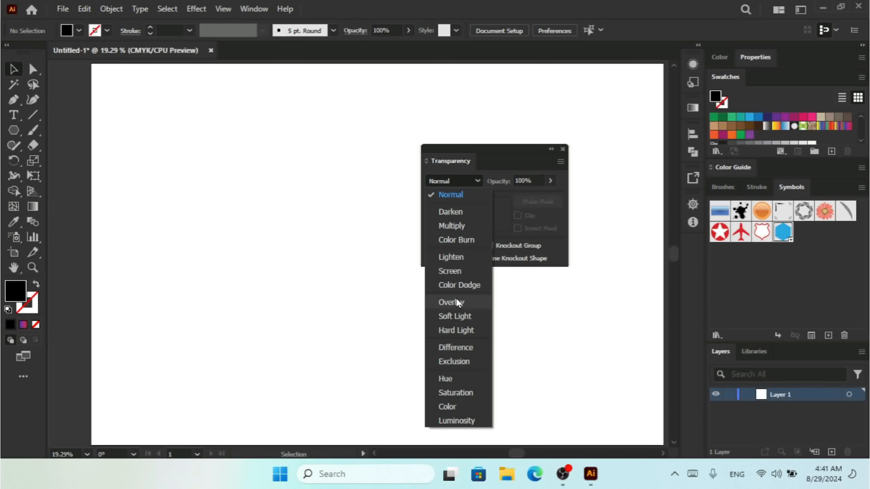
Step: Draw a black rectangle on the left half of the artboard
{"action": "left_click", "coordinate": [497, 157]}
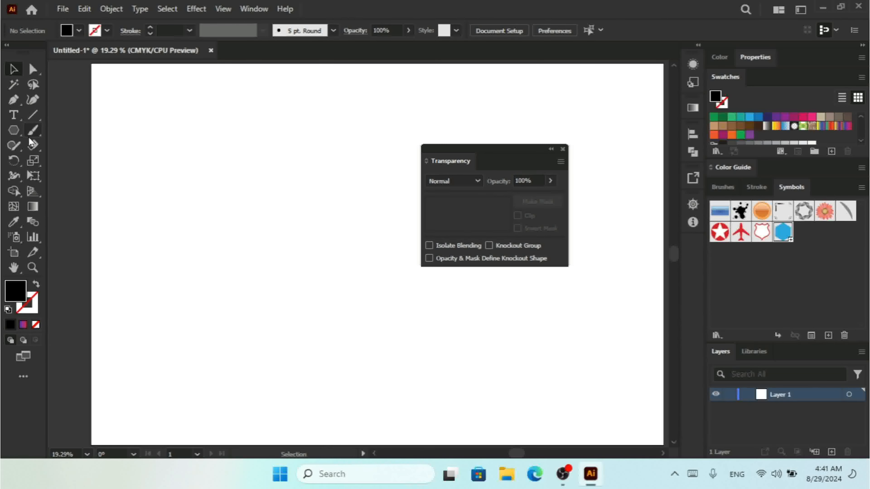
{"action": "left_click", "coordinate": [14, 130]}
{"action": "left_click", "coordinate": [56, 130]}
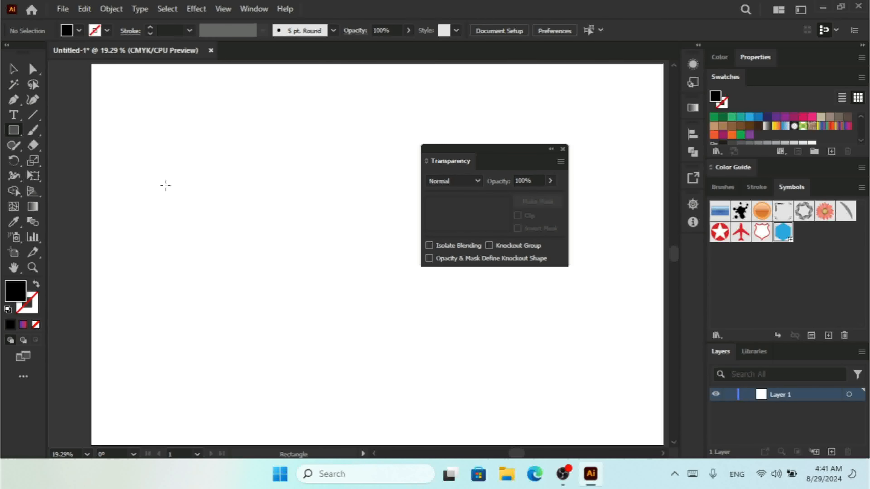
{"action": "left_click_drag", "start_coordinate": [147, 180], "coordinate": [347, 316]}
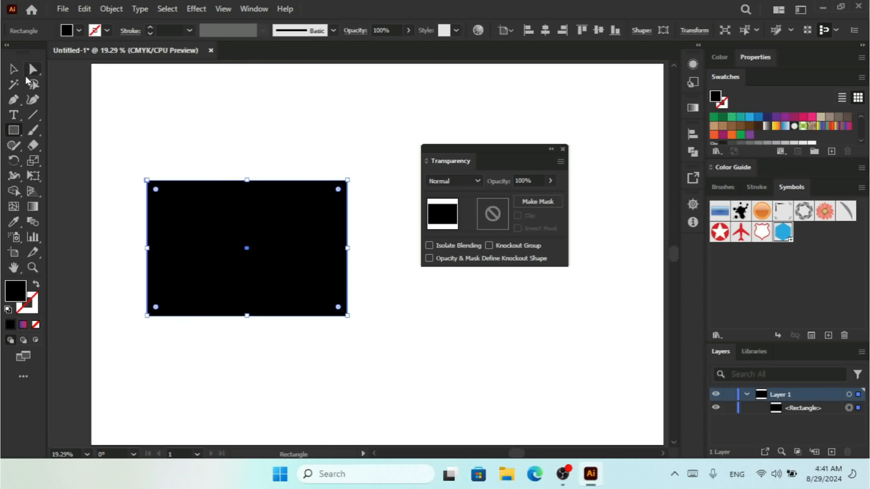
{"action": "left_click", "coordinate": [14, 69]}
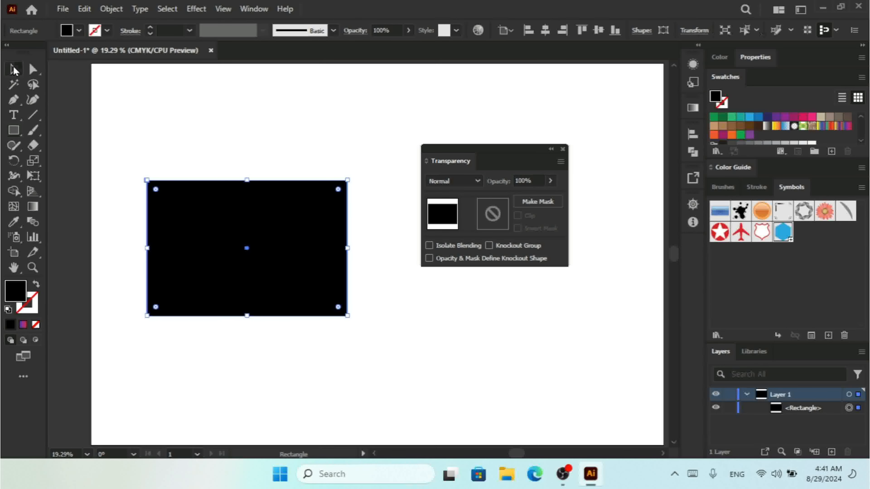
Step: Draw a second, nearly square rectangle overlapping the lower right of the black one and fill it with purple
{"action": "left_click", "coordinate": [14, 130]}
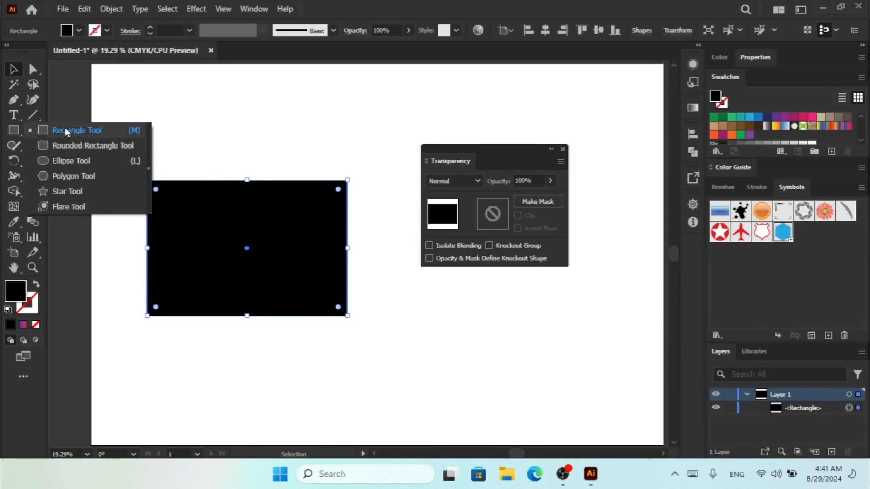
{"action": "left_click", "coordinate": [58, 131]}
{"action": "left_click_drag", "start_coordinate": [205, 202], "coordinate": [388, 372]}
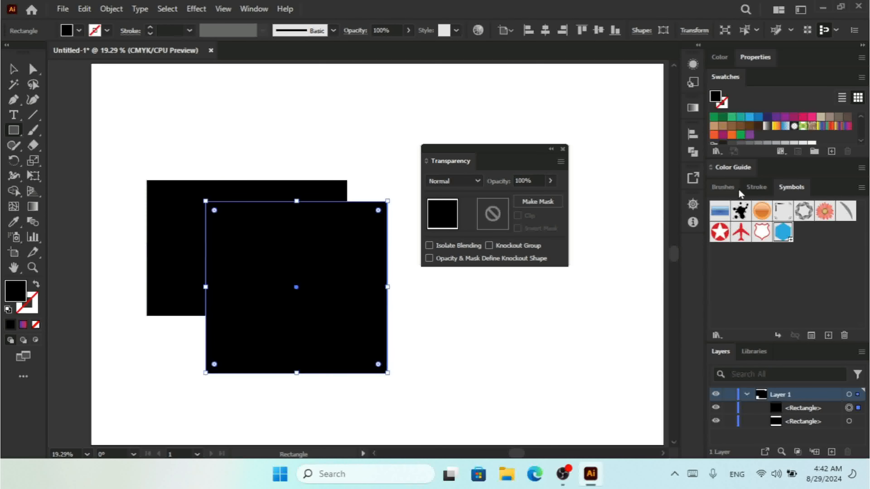
{"action": "left_click", "coordinate": [777, 117]}
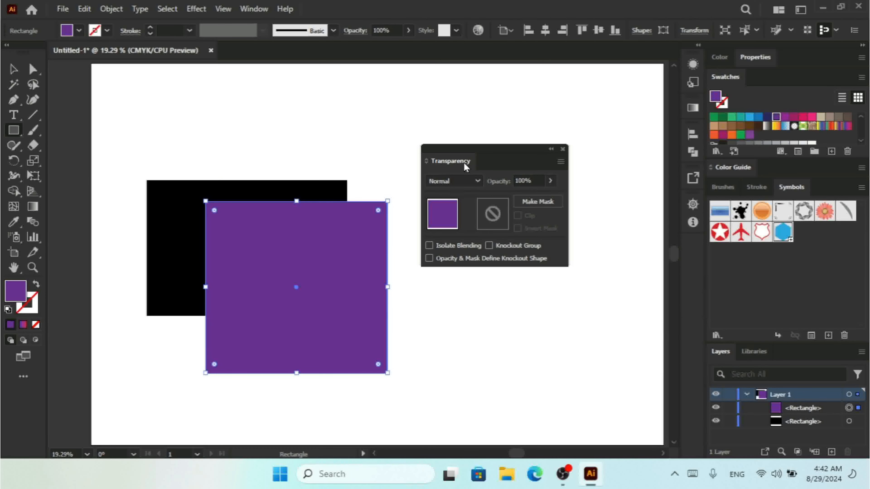
Step: Try the Multiply and Color Dodge blend modes on the purple rectangle
{"action": "left_click", "coordinate": [458, 182]}
{"action": "left_click", "coordinate": [459, 228]}
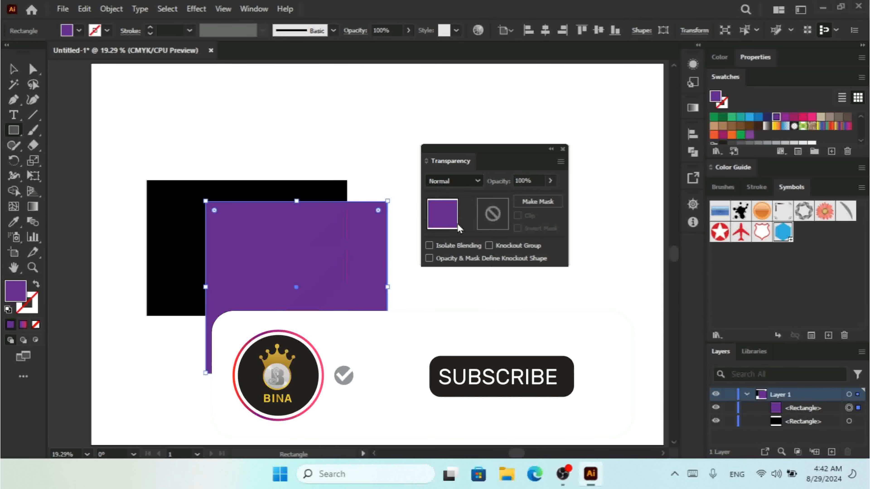
{"action": "left_click", "coordinate": [457, 181]}
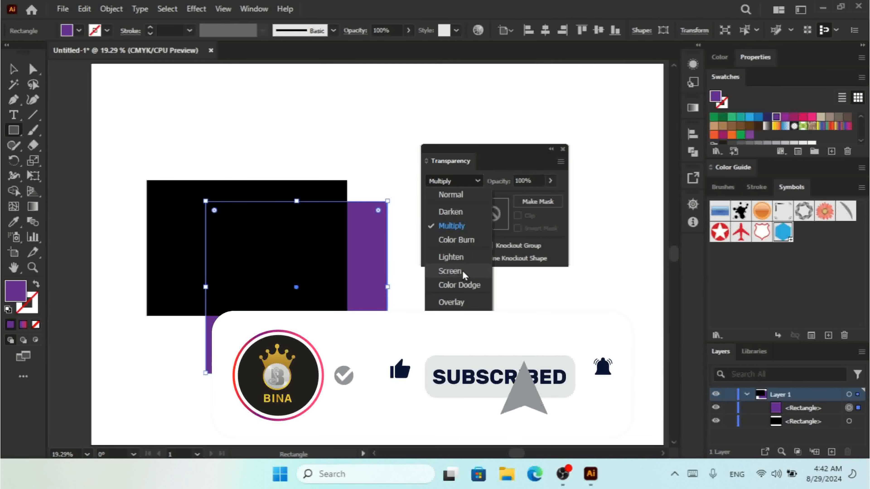
{"action": "left_click", "coordinate": [457, 282]}
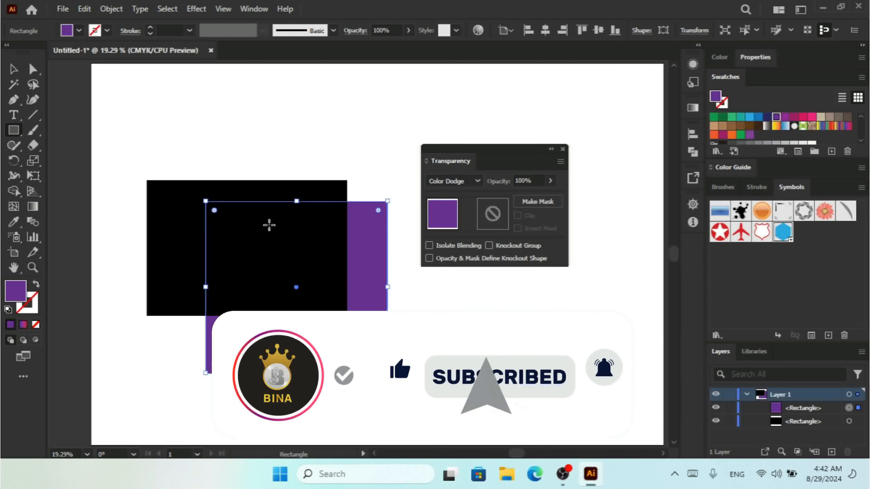
Step: Delete the black rectangle and set the purple rectangle's blend mode to Screen
{"action": "key", "text": "v"}
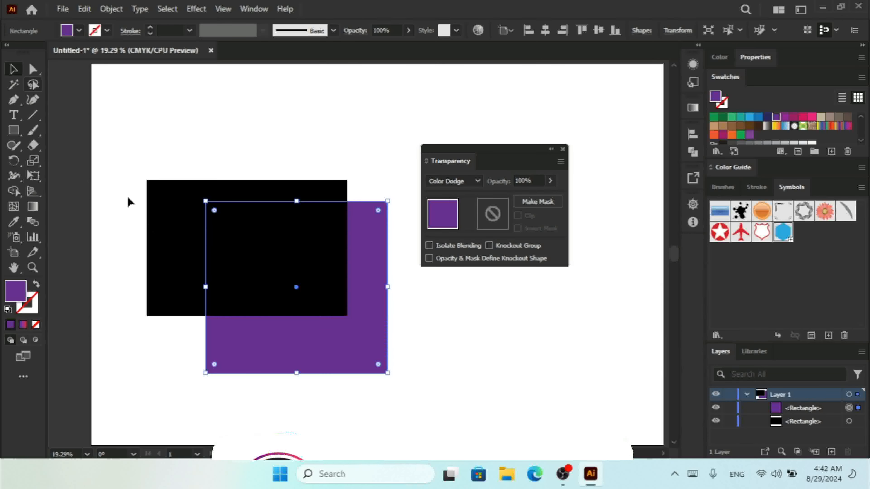
{"action": "left_click", "coordinate": [148, 230]}
{"action": "key", "text": "Delete"}
{"action": "left_click", "coordinate": [305, 270]}
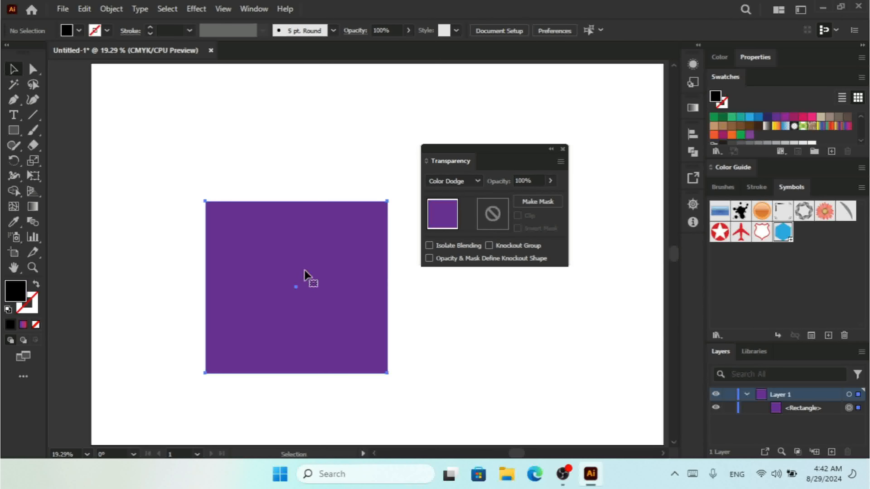
{"action": "left_click", "coordinate": [460, 181]}
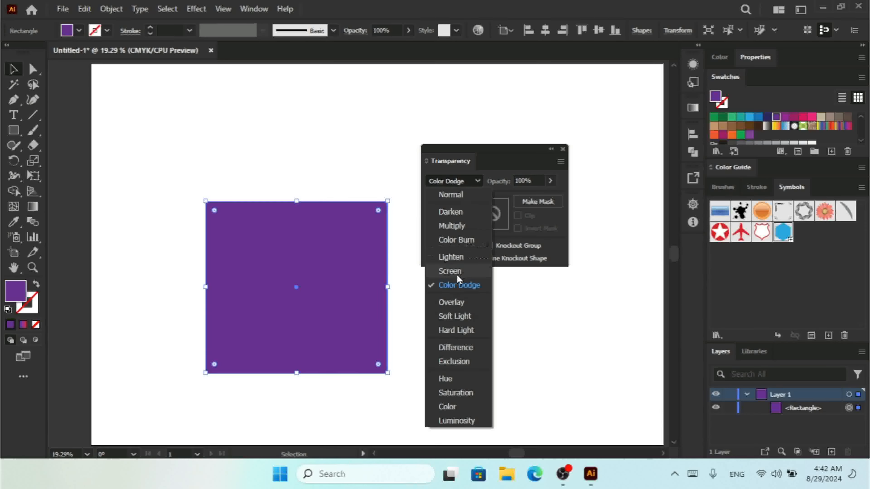
{"action": "left_click", "coordinate": [450, 271]}
Step: Draw a rectangle overlapping the upper left of the purple one and fill it with teal
{"action": "left_click", "coordinate": [16, 131]}
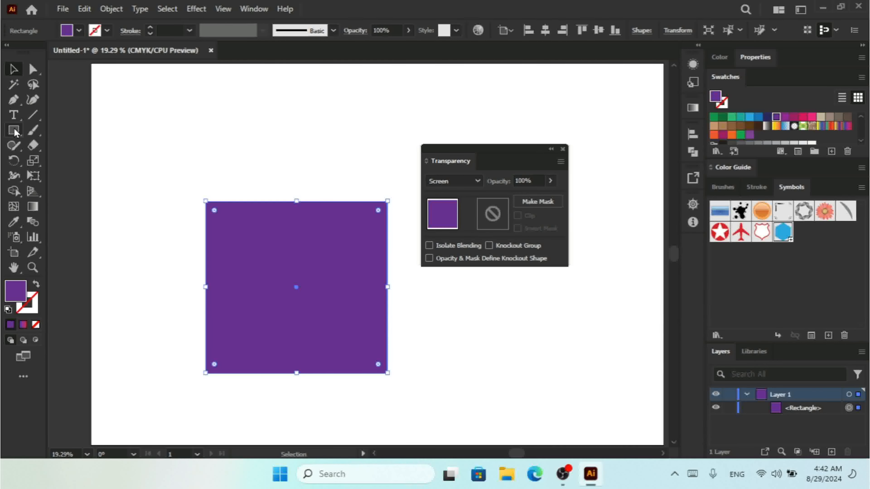
{"action": "left_click_drag", "start_coordinate": [148, 183], "coordinate": [333, 328]}
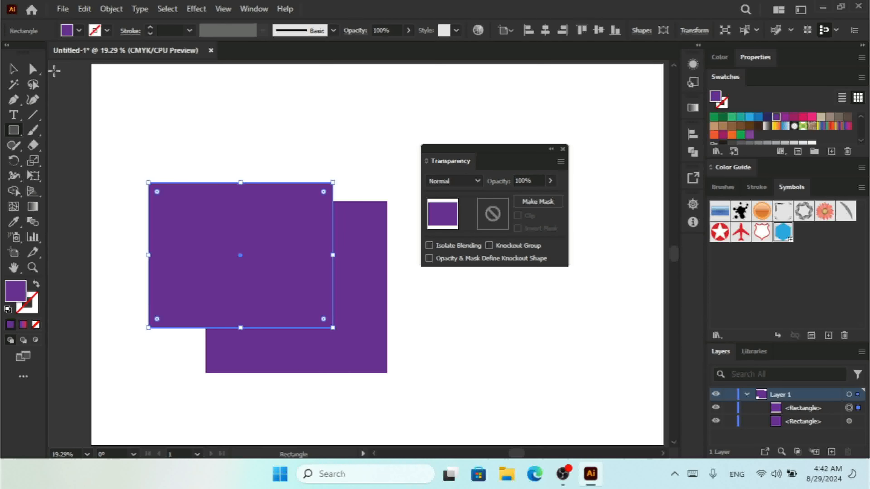
{"action": "left_click", "coordinate": [13, 68]}
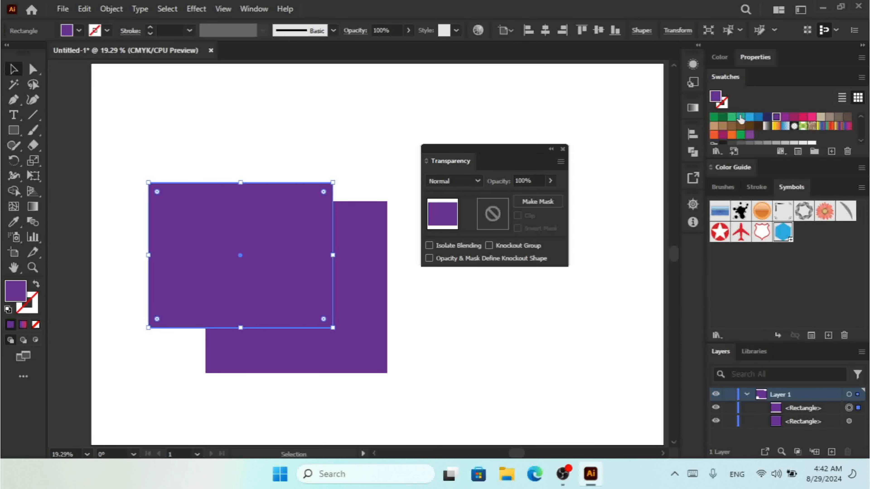
{"action": "left_click_drag", "start_coordinate": [741, 117], "coordinate": [297, 212]}
Step: Send the teal rectangle to the back, behind the purple one
{"action": "right_click", "coordinate": [234, 236]}
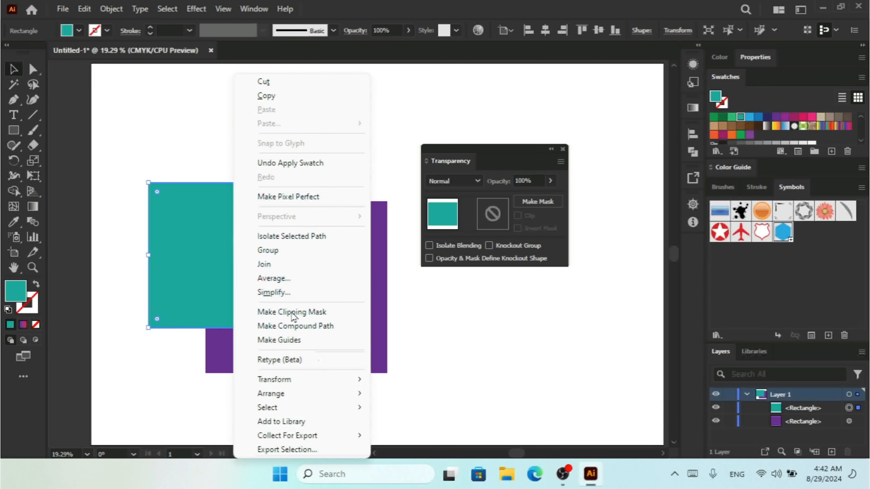
{"action": "mouse_move", "coordinate": [329, 400]}
{"action": "left_click", "coordinate": [413, 435]}
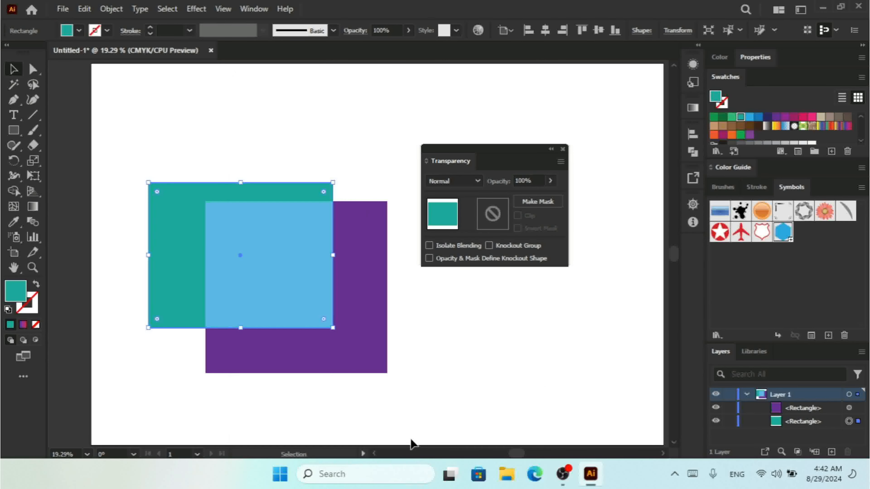
Step: Set the purple rectangle's blend mode to Overlay, and toggle Isolate Blending on and off
{"action": "left_click", "coordinate": [340, 287]}
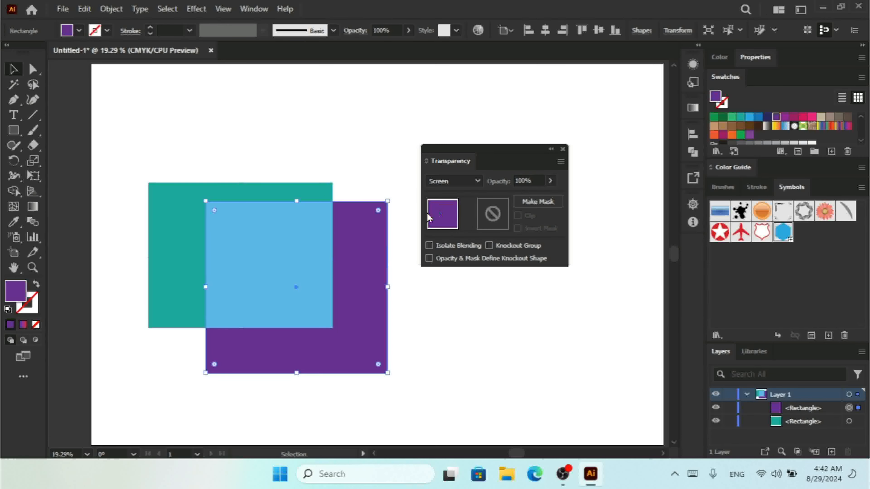
{"action": "left_click", "coordinate": [464, 186]}
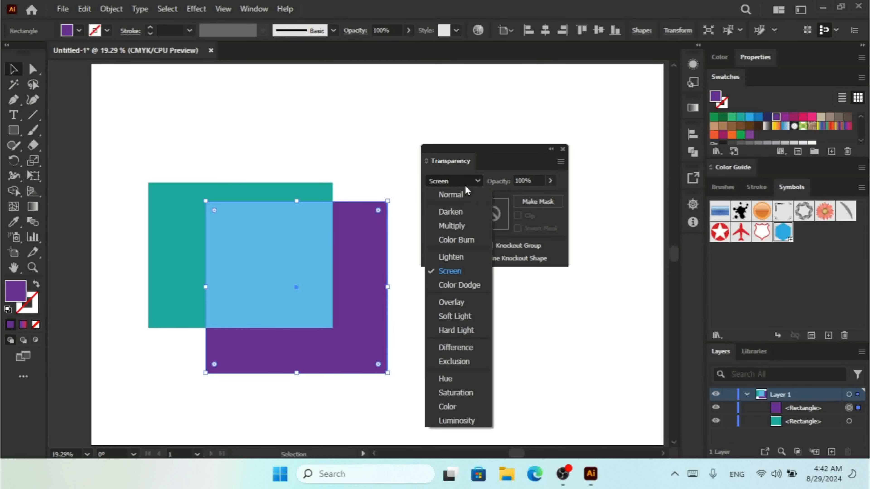
{"action": "left_click", "coordinate": [465, 303]}
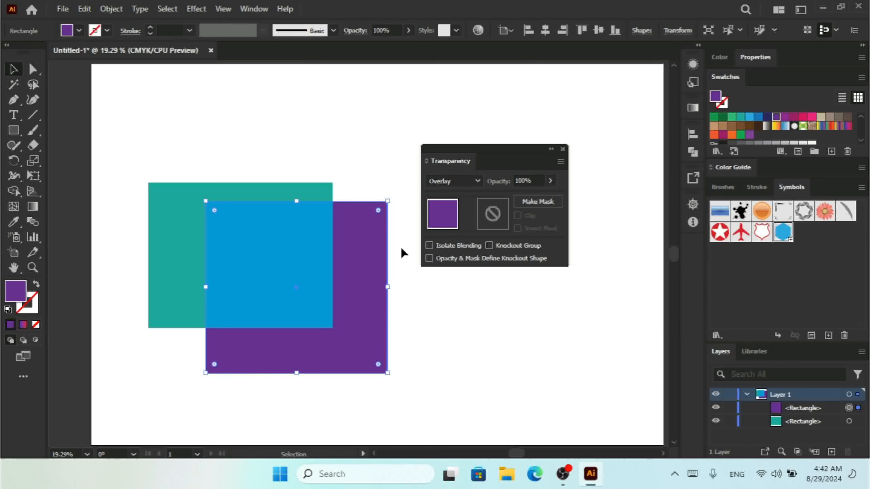
{"action": "left_click", "coordinate": [455, 251]}
{"action": "left_click", "coordinate": [455, 251]}
Step: Make an opacity mask from the overlapping teal and purple rectangles
{"action": "left_click_drag", "start_coordinate": [112, 149], "coordinate": [436, 413]}
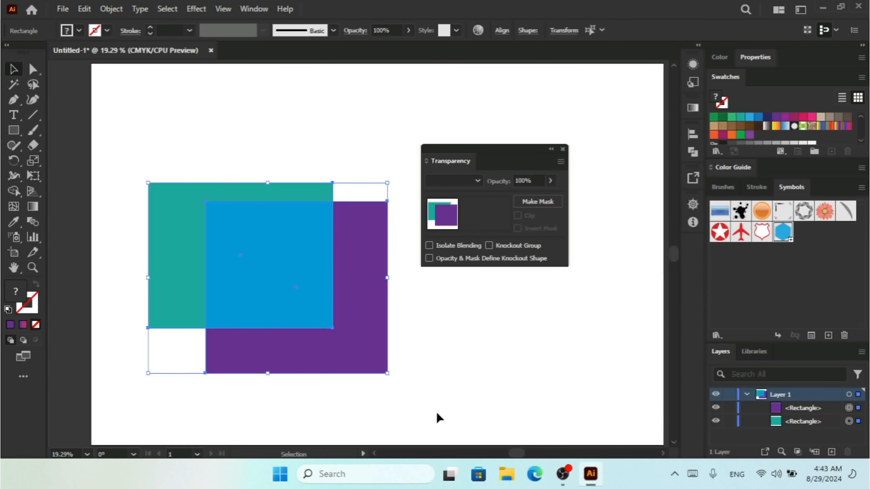
{"action": "left_click", "coordinate": [527, 200]}
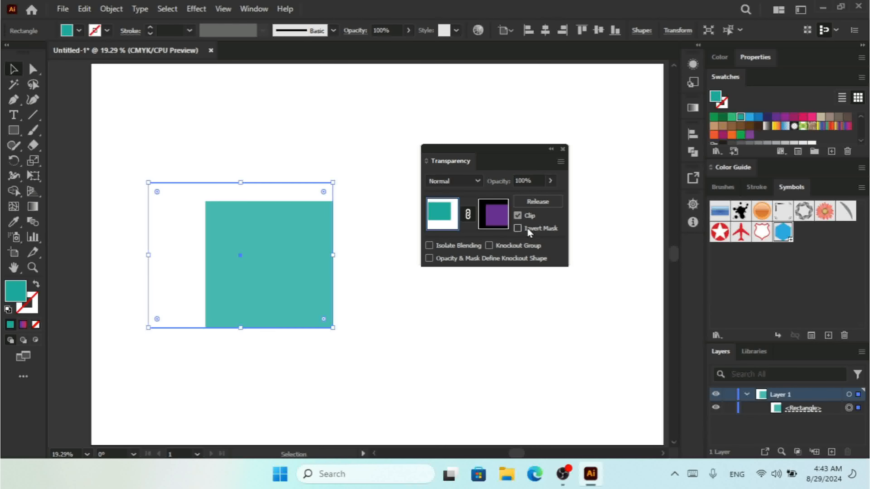
Step: Toggle the mask's Clip option off and on, and release and remake the opacity mask
{"action": "left_click", "coordinate": [518, 217]}
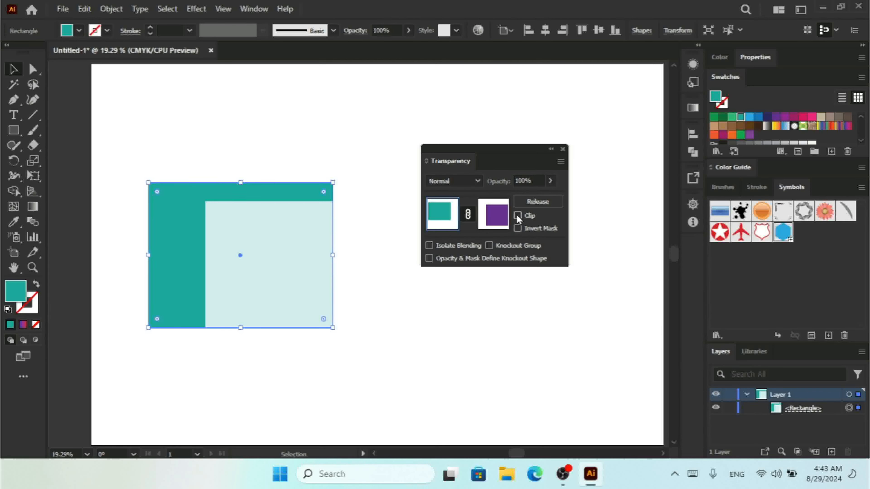
{"action": "left_click", "coordinate": [518, 216]}
{"action": "left_click", "coordinate": [518, 216]}
{"action": "left_click", "coordinate": [518, 216]}
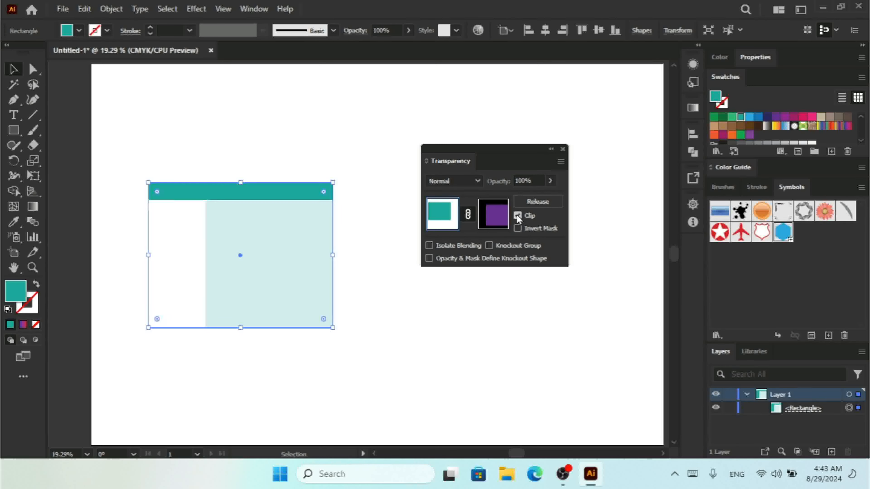
{"action": "left_click", "coordinate": [536, 202]}
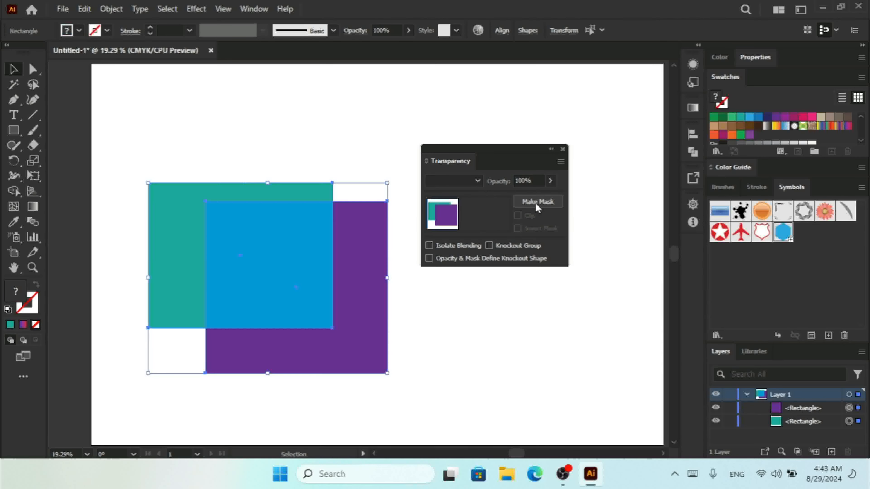
{"action": "left_click", "coordinate": [535, 203]}
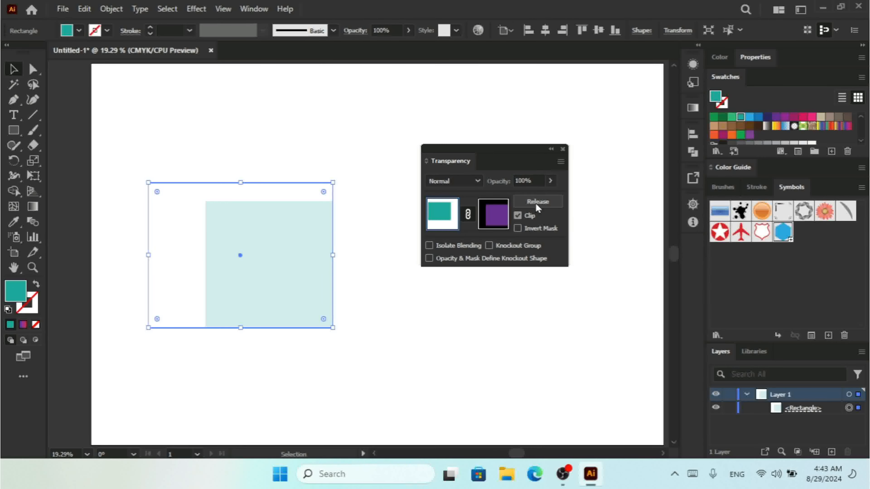
Step: Close the Transparency panel and delete the masked rectangle
{"action": "left_click", "coordinate": [560, 162]}
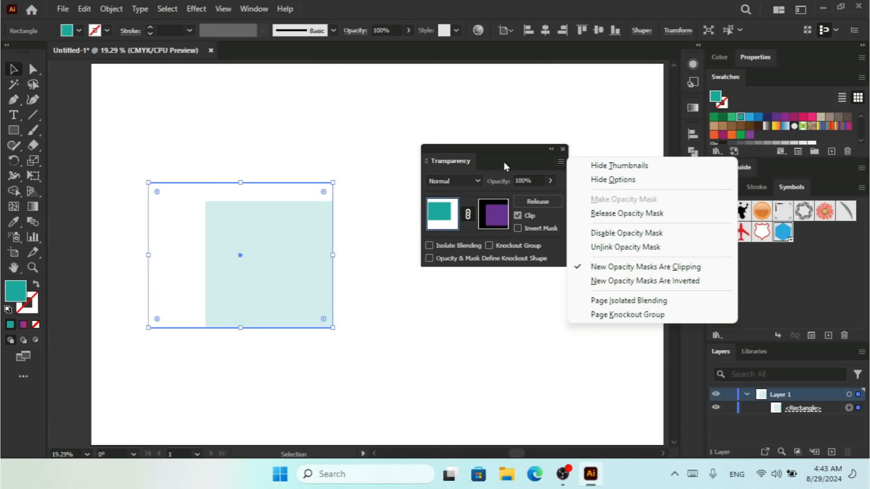
{"action": "left_click", "coordinate": [524, 157]}
{"action": "left_click", "coordinate": [562, 149]}
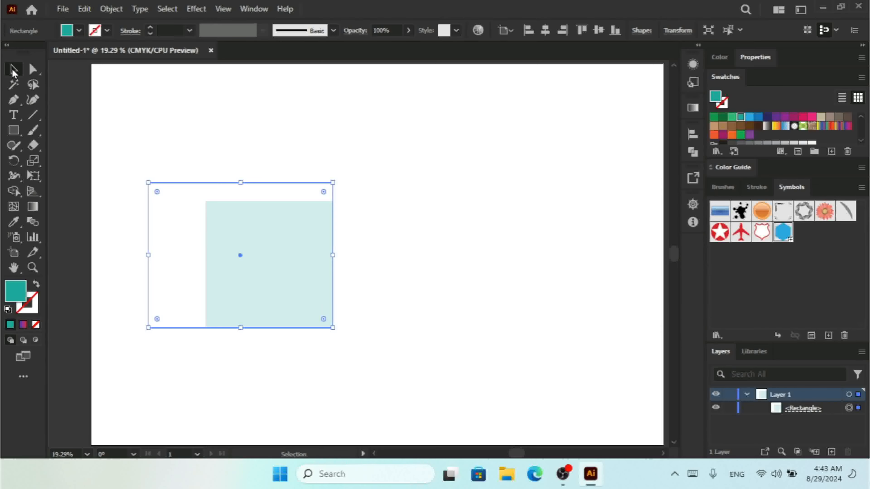
{"action": "key", "text": "Delete"}
Step: Open the Character panel, examine its font, spacing and Snap to Glyph settings, and close it
{"action": "left_click", "coordinate": [253, 9]}
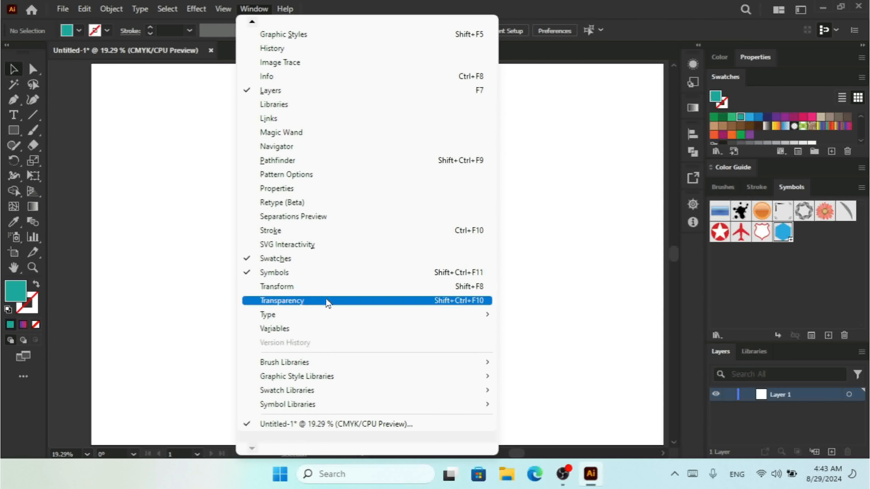
{"action": "mouse_move", "coordinate": [329, 315]}
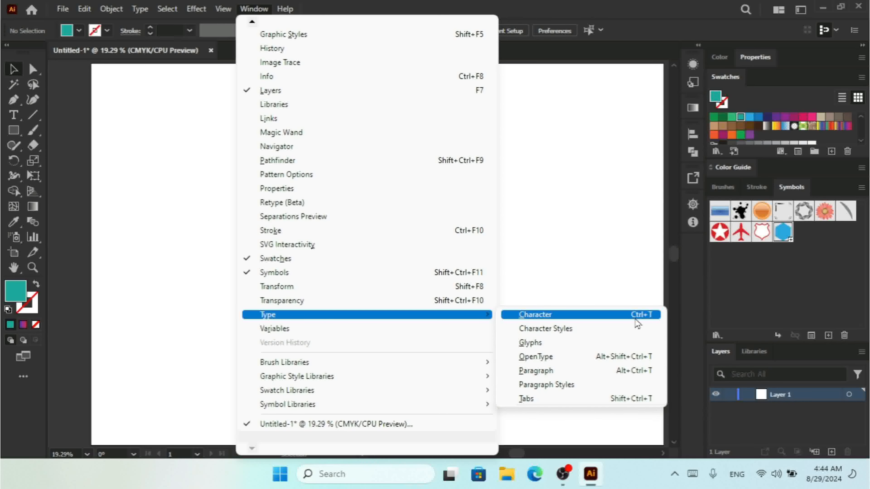
{"action": "left_click", "coordinate": [570, 319]}
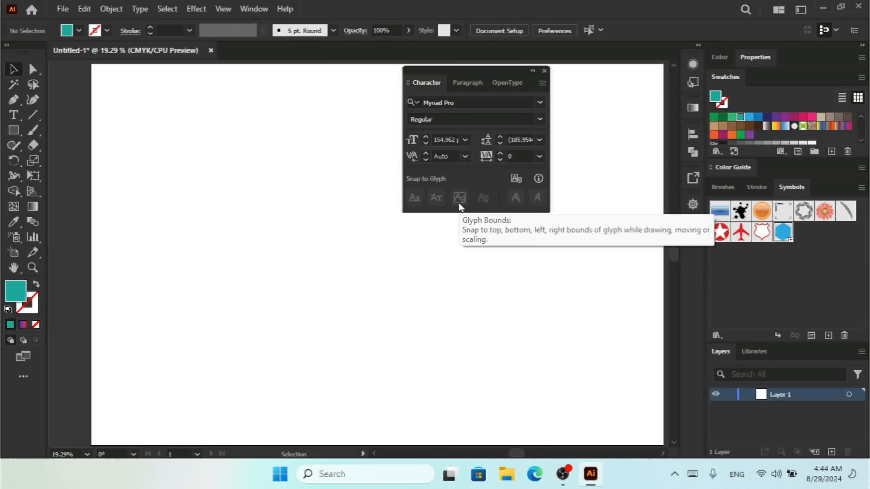
{"action": "left_click", "coordinate": [544, 71]}
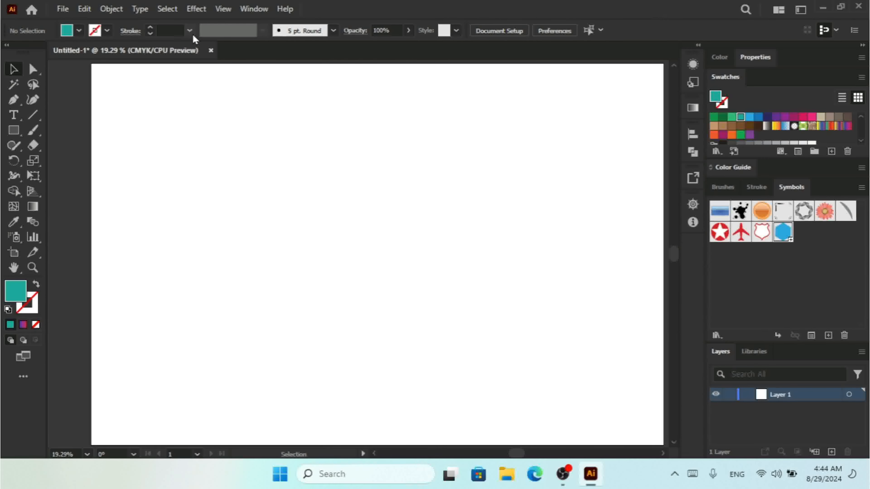
Step: Show the Character Styles panel and place a "Lorem ipsum" placeholder text line on the artboard
{"action": "left_click", "coordinate": [251, 8]}
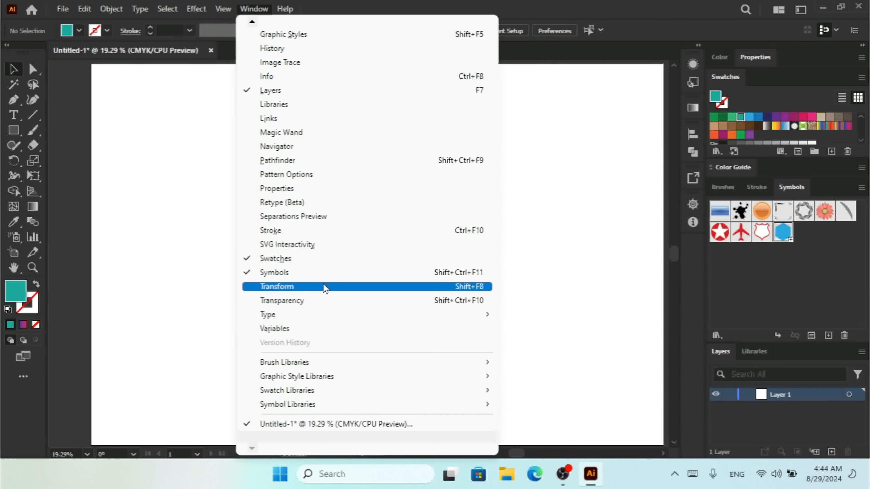
{"action": "mouse_move", "coordinate": [416, 317]}
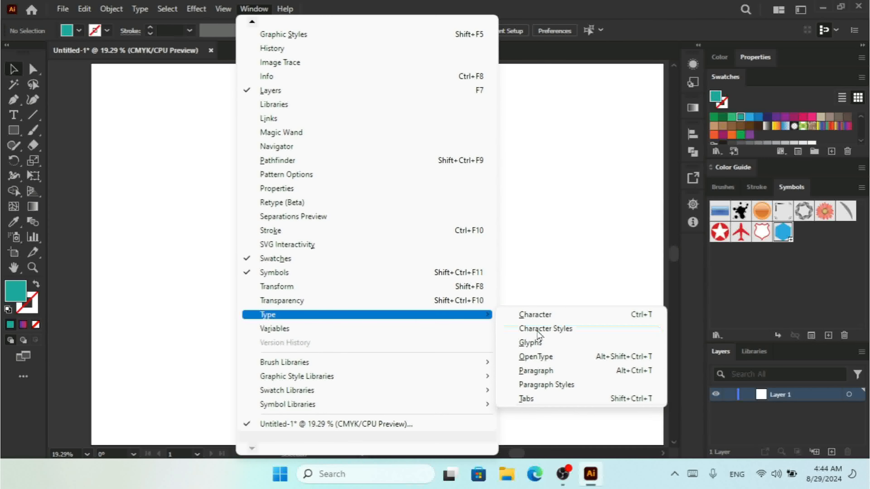
{"action": "left_click", "coordinate": [564, 330]}
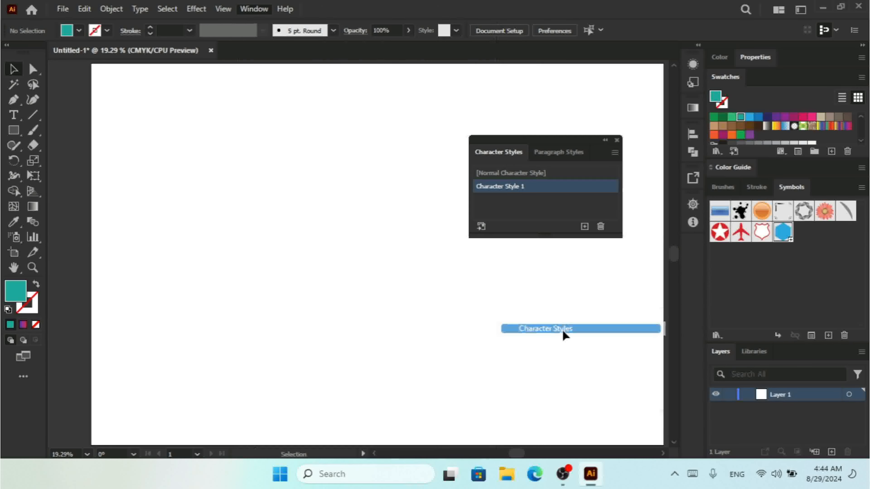
{"action": "left_click", "coordinate": [13, 114]}
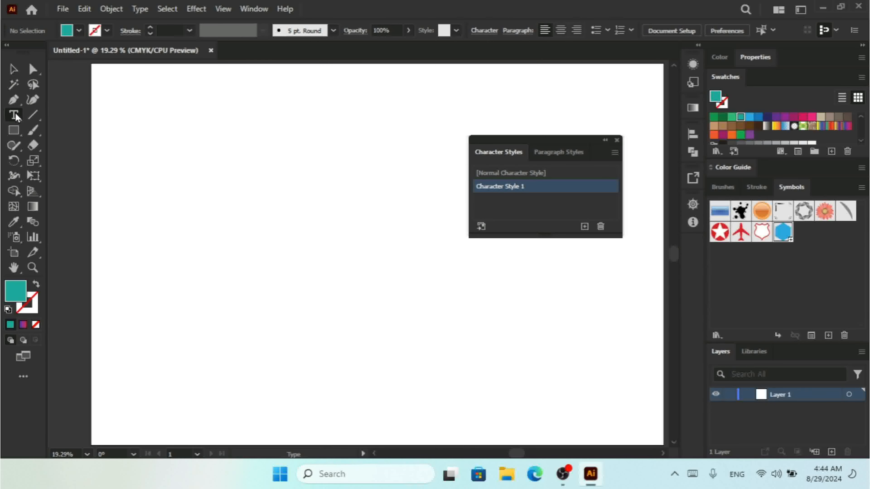
{"action": "left_click", "coordinate": [261, 217]}
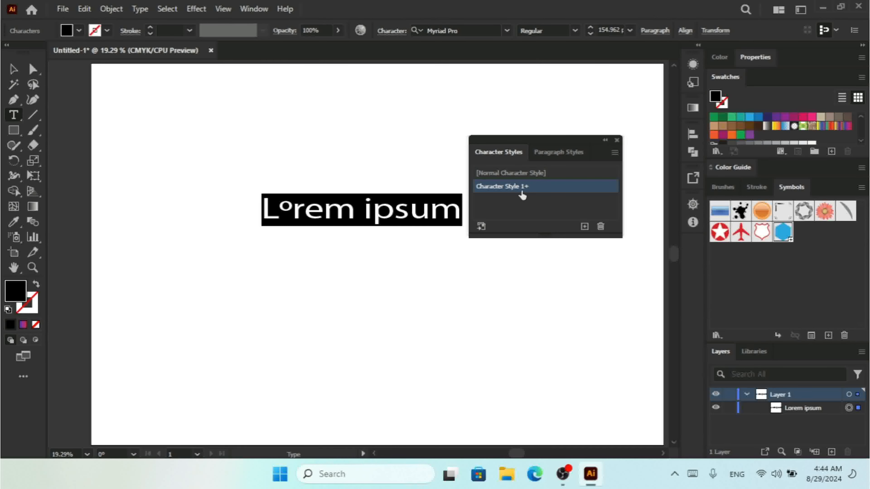
Step: Move the "Lorem ipsum" text down and to the left and scale it down to about 89 pt
{"action": "left_click", "coordinate": [14, 69]}
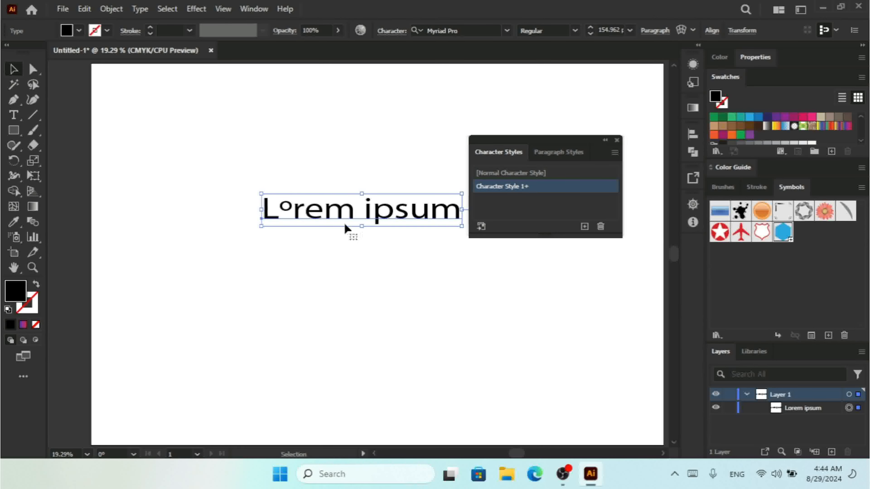
{"action": "left_click_drag", "start_coordinate": [345, 228], "coordinate": [339, 279]}
{"action": "left_click_drag", "start_coordinate": [434, 284], "coordinate": [330, 270]}
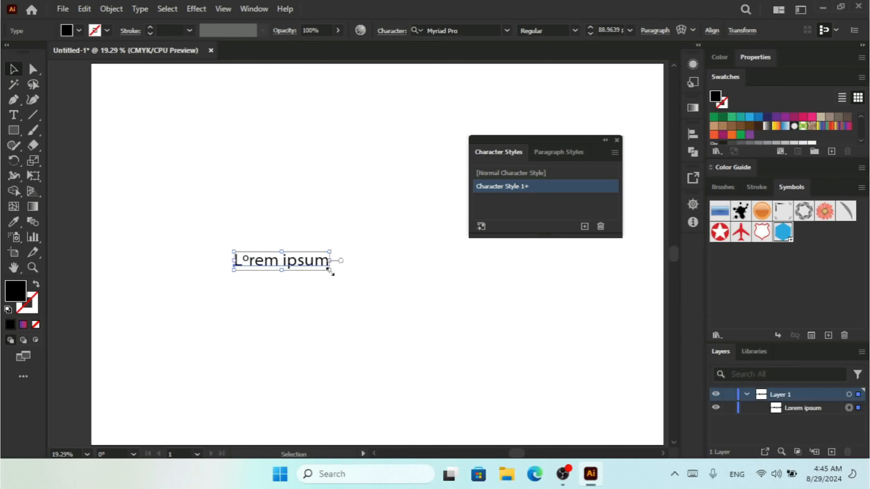
Step: Apply Character Style 1 to the "Lorem ipsum" text, and add a new character style and assign it to the text
{"action": "double_click", "coordinate": [513, 186]}
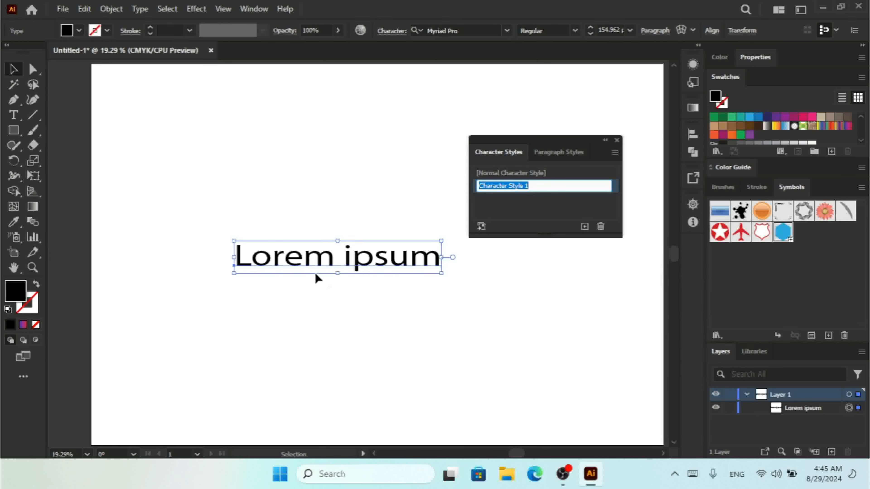
{"action": "left_click", "coordinate": [533, 205]}
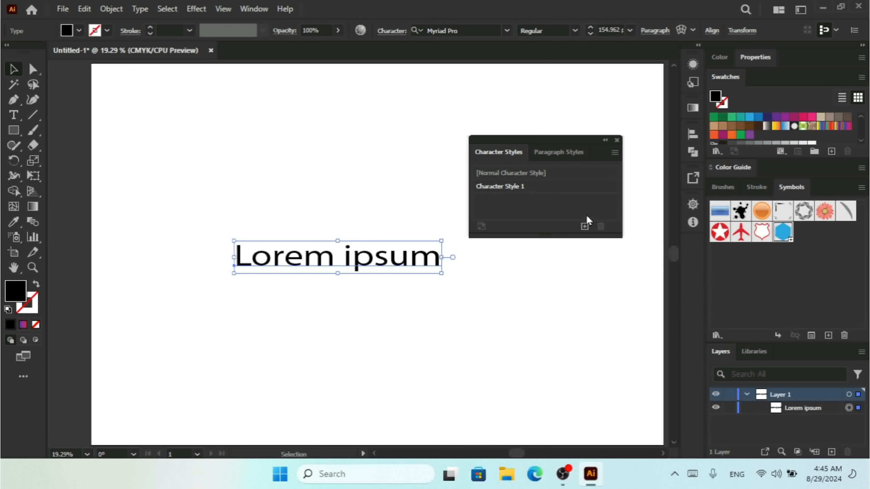
{"action": "left_click", "coordinate": [585, 226]}
{"action": "left_click", "coordinate": [522, 201]}
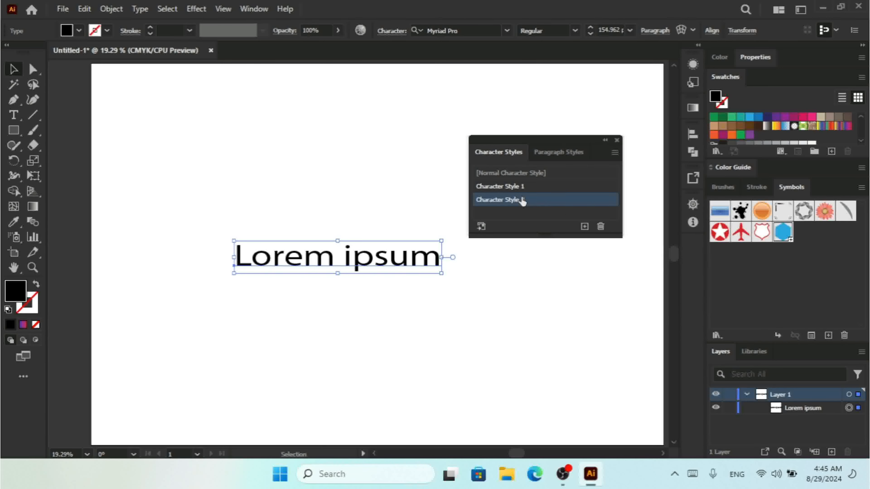
Step: Recolor the "Lorem ipsum" text light blue, and switch its style to Character Style 1 and back to Character Style 3
{"action": "left_click", "coordinate": [750, 117]}
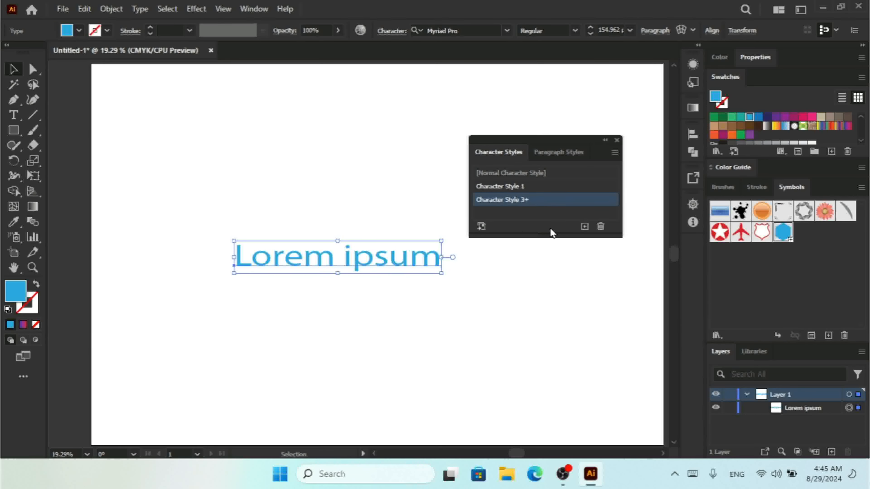
{"action": "double_click", "coordinate": [508, 186]}
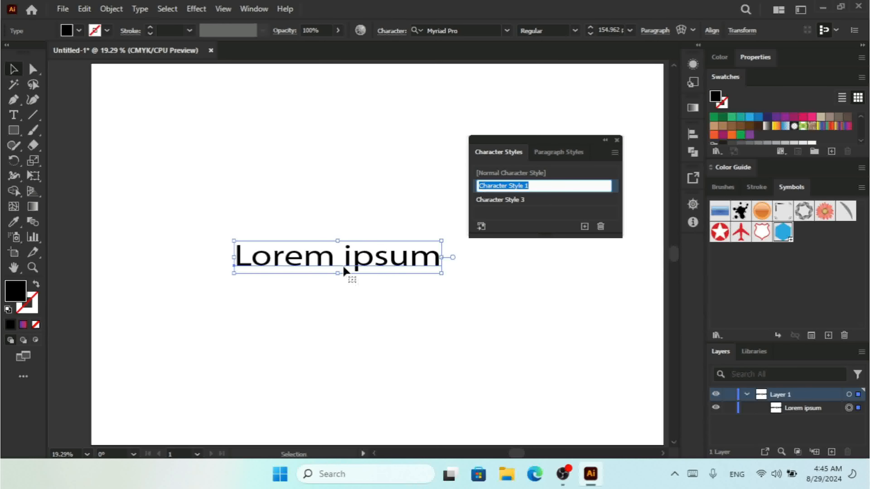
{"action": "left_click", "coordinate": [496, 200]}
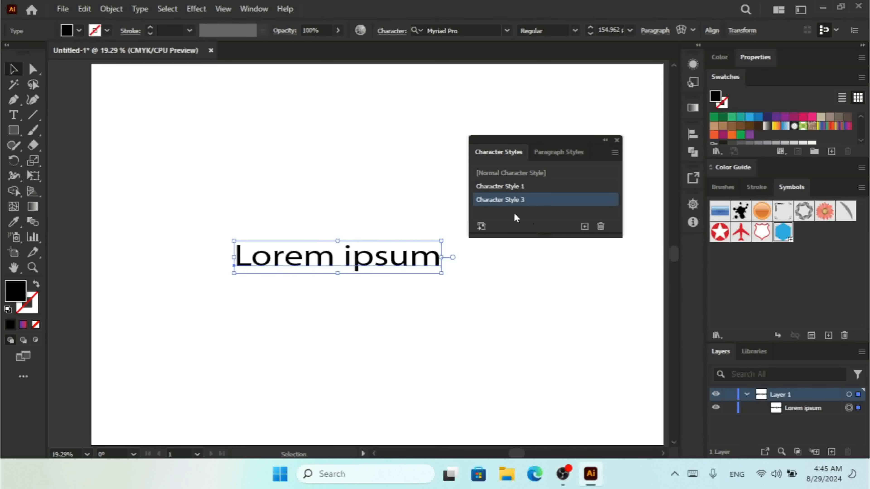
Step: Start a new character style and examine its General and Basic Character Formats settings, including the Case and Position options
{"action": "left_click", "coordinate": [614, 155]}
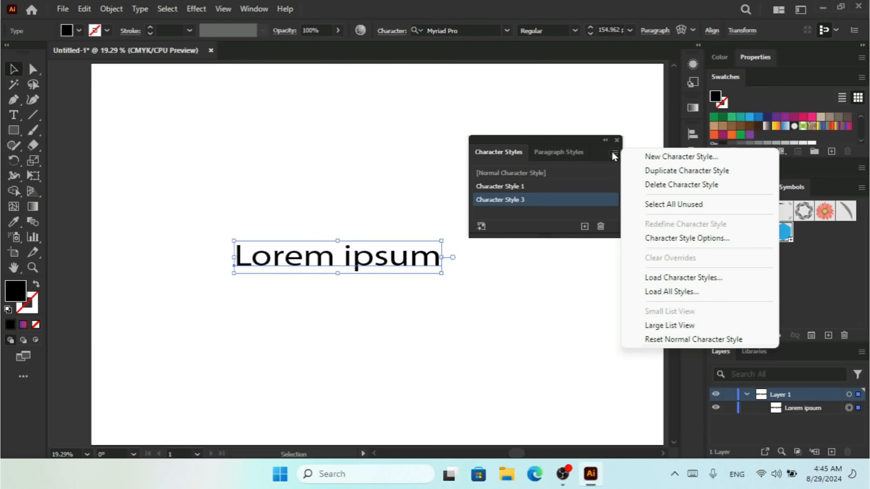
{"action": "left_click", "coordinate": [672, 157]}
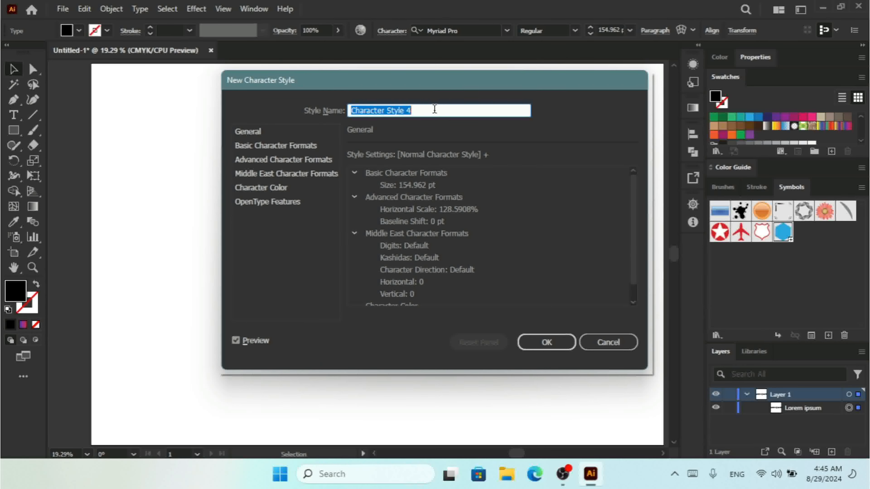
{"action": "left_click", "coordinate": [248, 134]}
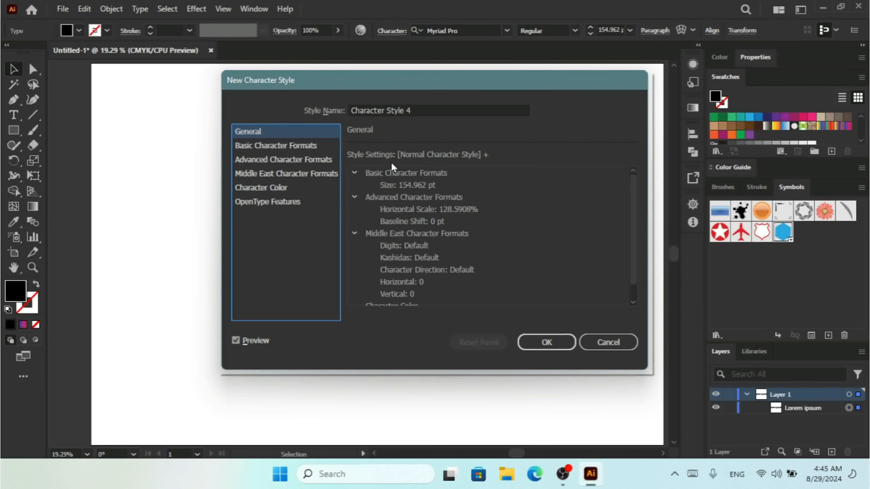
{"action": "left_click", "coordinate": [264, 146]}
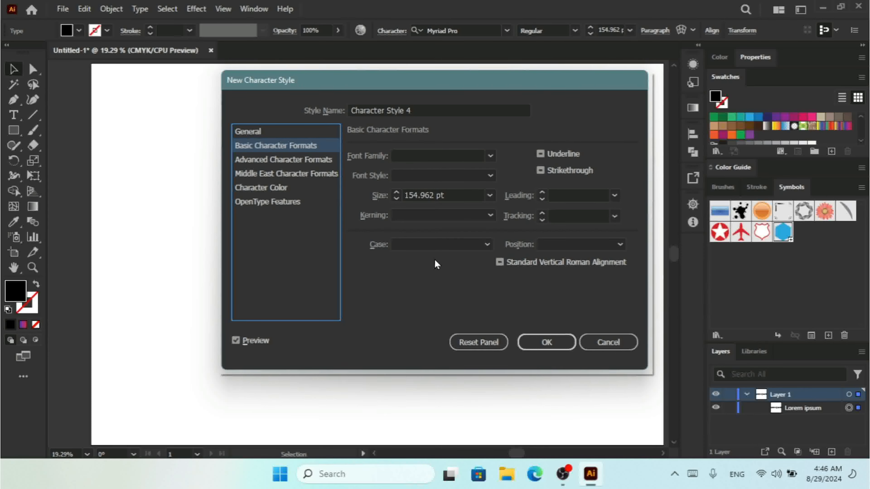
{"action": "left_click", "coordinate": [441, 253]}
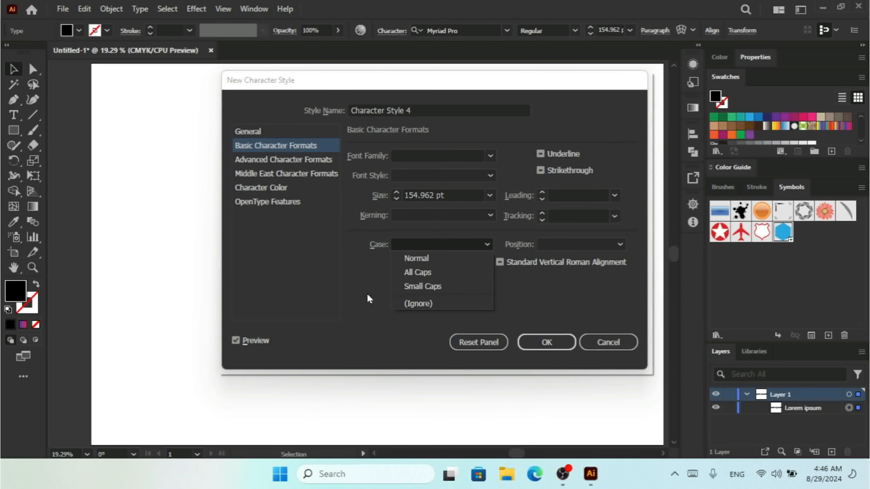
{"action": "left_click", "coordinate": [361, 290]}
{"action": "left_click", "coordinate": [592, 246]}
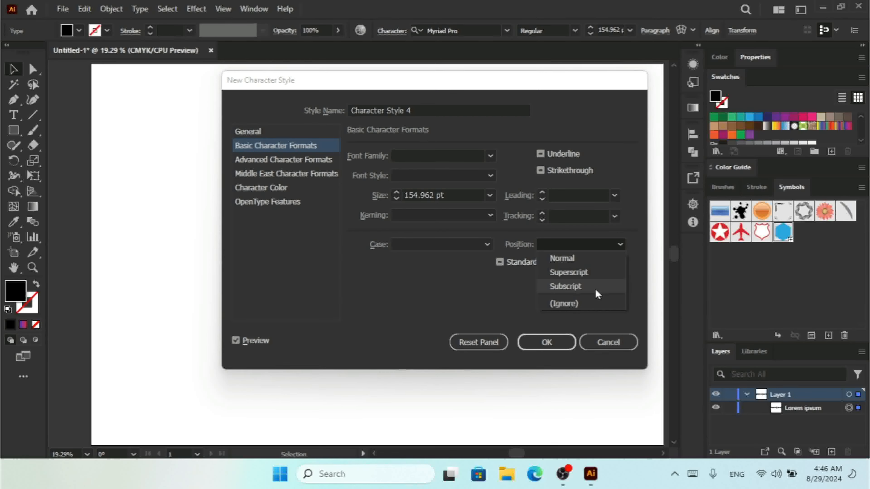
{"action": "left_click", "coordinate": [400, 321]}
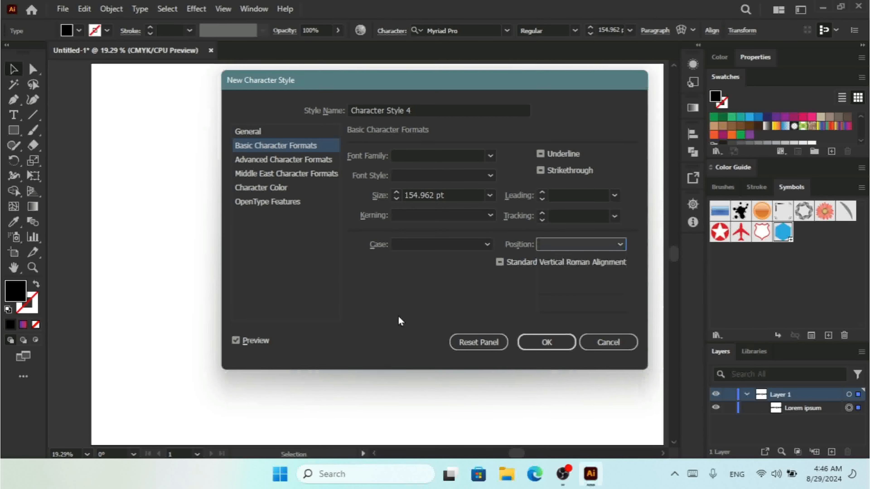
Step: Review the new style's Advanced and Middle East Character Formats, and set its character fill color to C=0 M=10 Y=95 K=0
{"action": "left_click", "coordinate": [263, 161]}
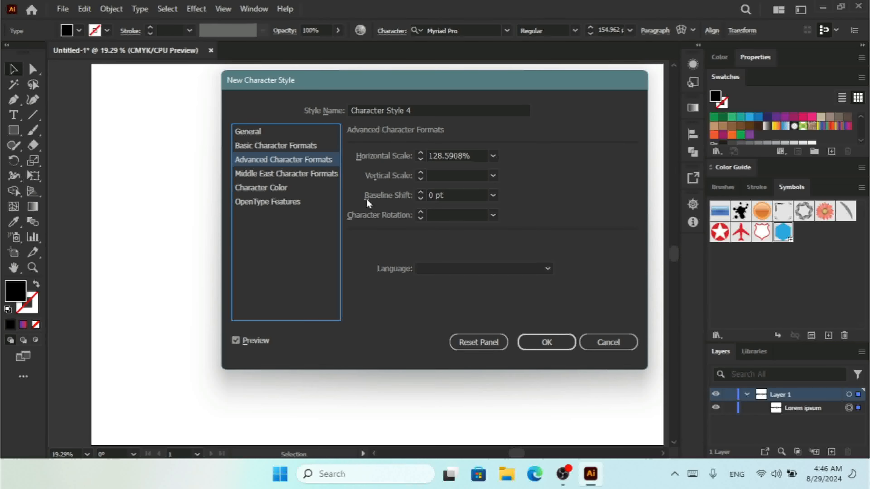
{"action": "left_click_drag", "start_coordinate": [377, 87], "coordinate": [652, 113]}
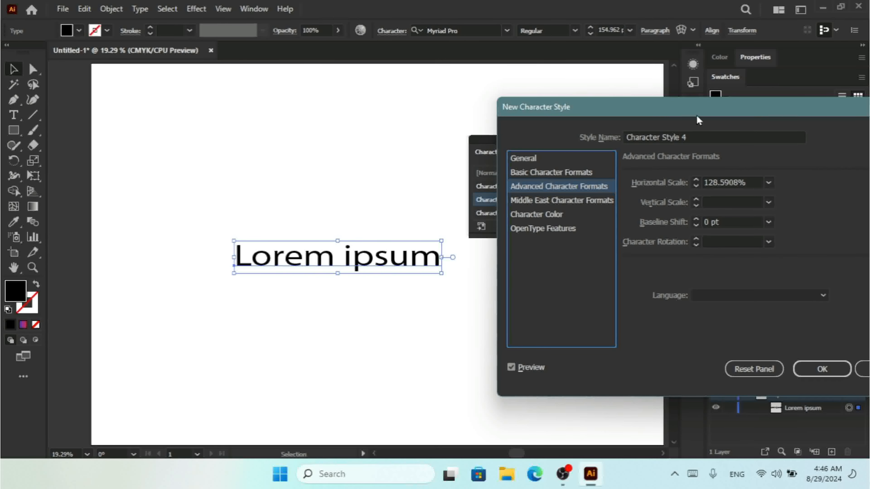
{"action": "left_click_drag", "start_coordinate": [697, 121], "coordinate": [414, 88]}
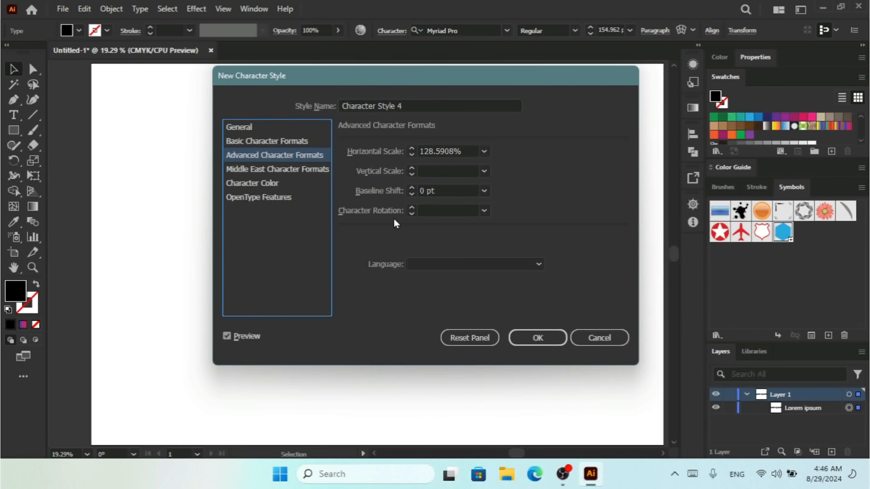
{"action": "left_click", "coordinate": [298, 171]}
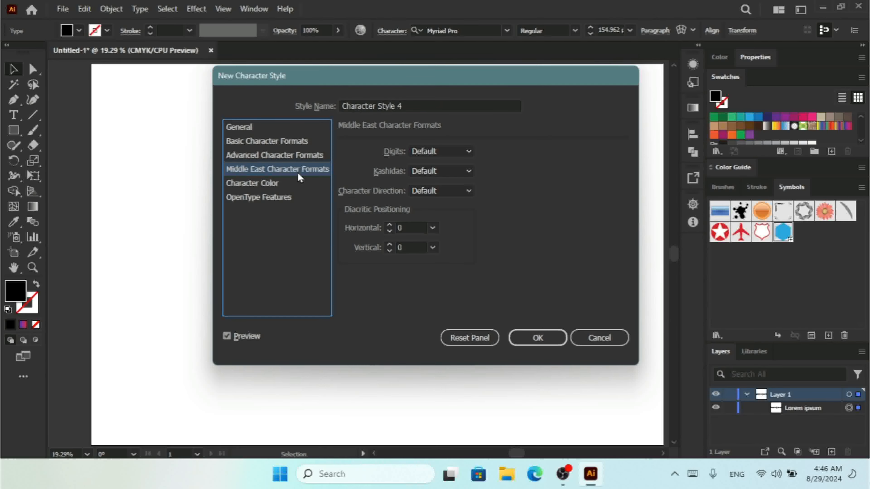
{"action": "left_click", "coordinate": [260, 187]}
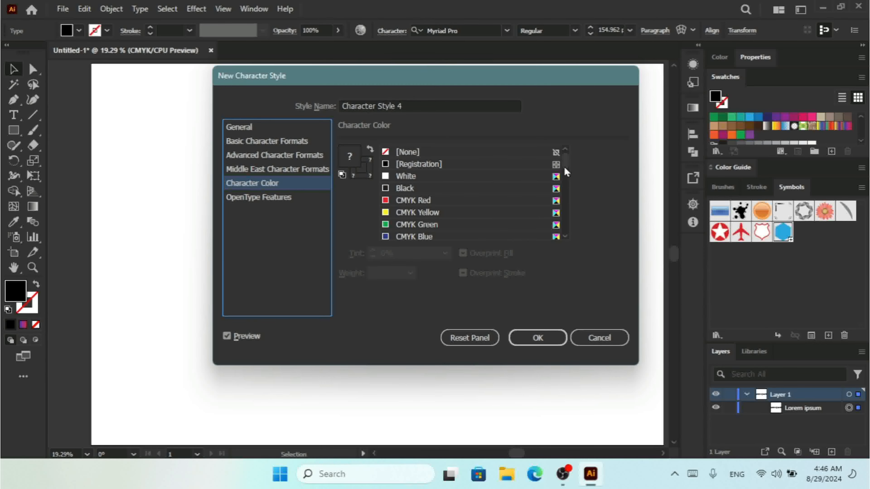
{"action": "left_click_drag", "start_coordinate": [566, 172], "coordinate": [564, 227]}
{"action": "left_click", "coordinate": [404, 186]}
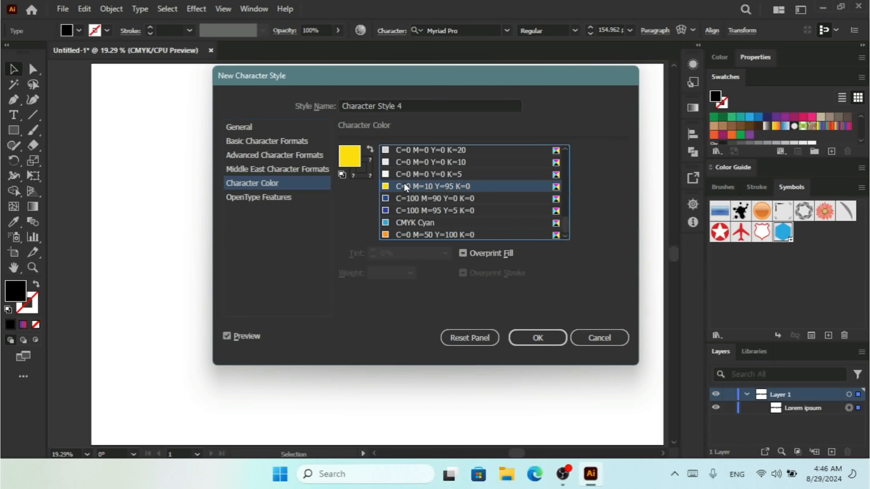
Step: Examine the OpenType Features with their Figure and Position options, and save the new character style
{"action": "left_click", "coordinate": [254, 202]}
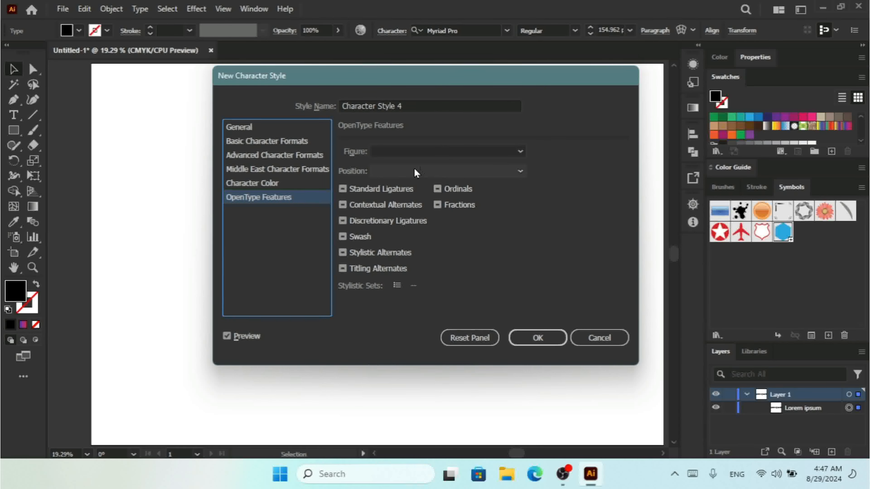
{"action": "left_click", "coordinate": [459, 152]}
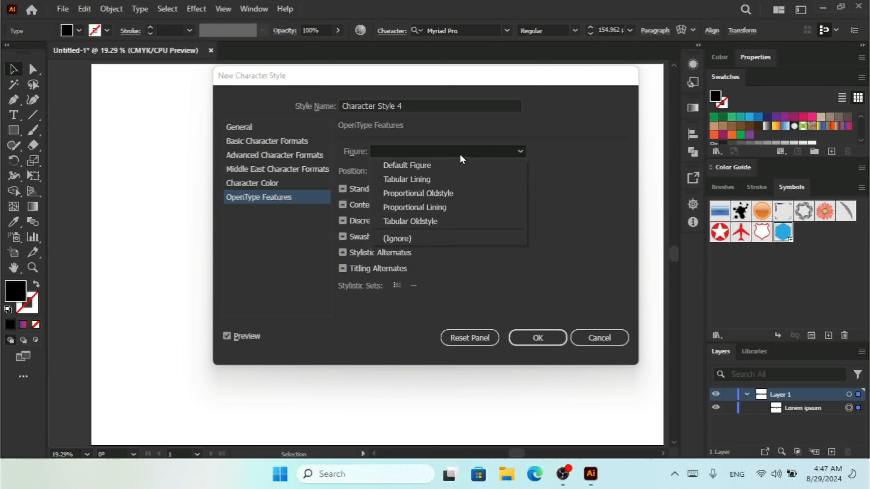
{"action": "left_click", "coordinate": [460, 155]}
{"action": "left_click", "coordinate": [476, 170]}
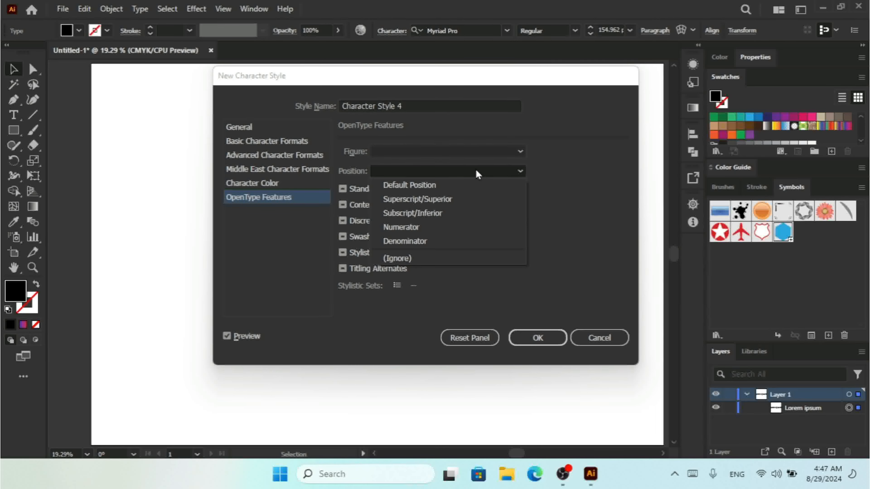
{"action": "left_click", "coordinate": [478, 172]}
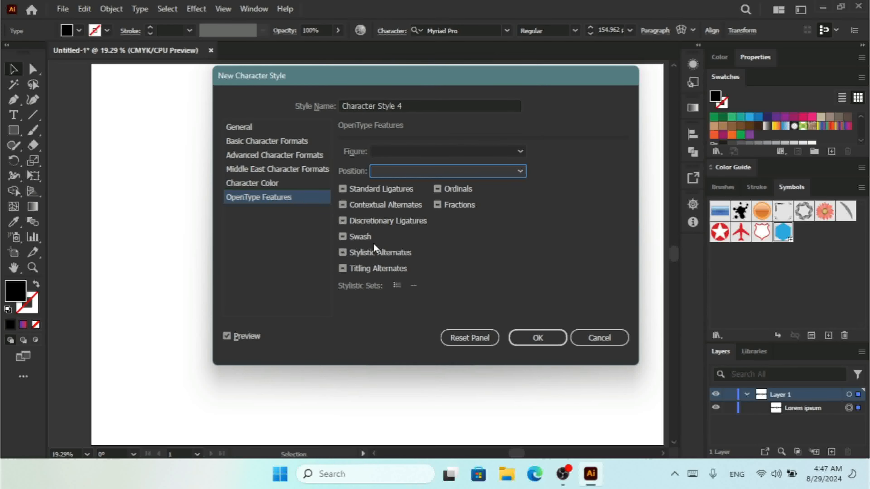
{"action": "left_click", "coordinate": [532, 341]}
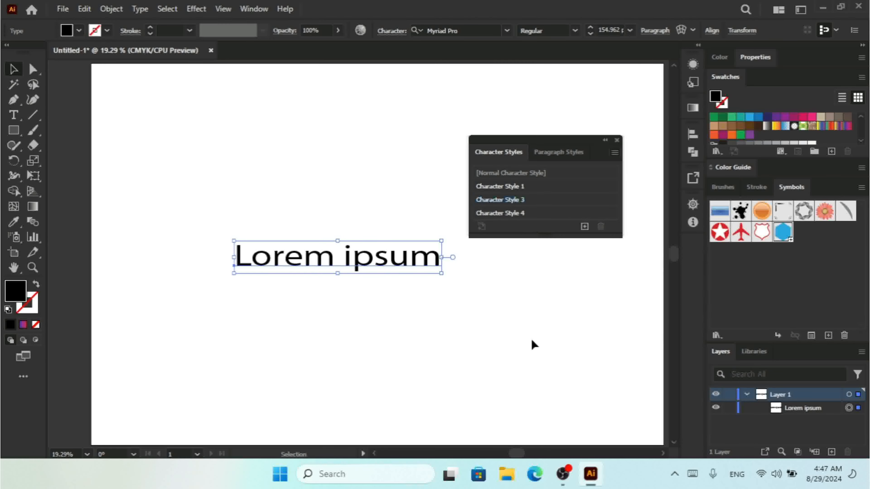
Step: Apply Character Style 4 to the "Lorem ipsum" text, and view its Character Style Options without making changes
{"action": "double_click", "coordinate": [522, 212]}
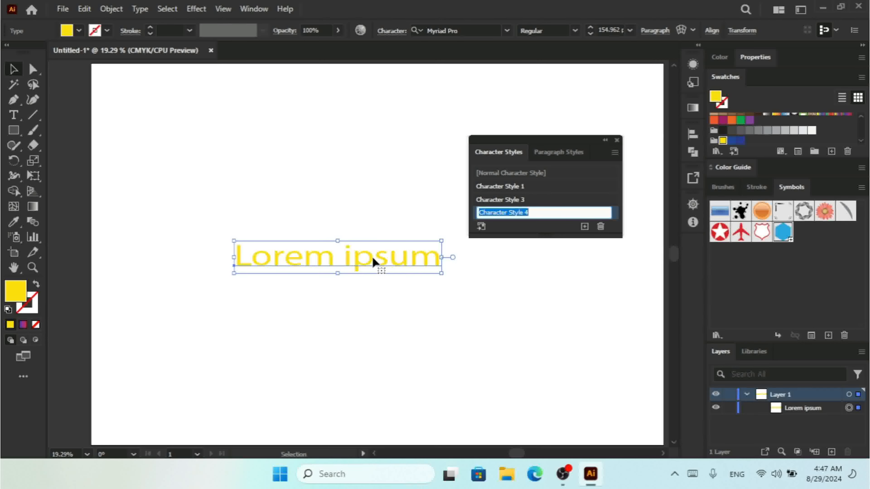
{"action": "left_click", "coordinate": [614, 152]}
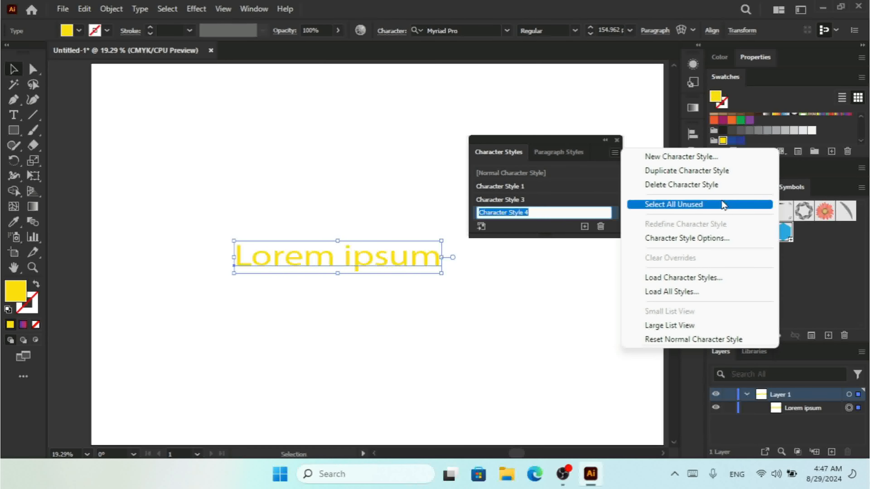
{"action": "left_click", "coordinate": [734, 238]}
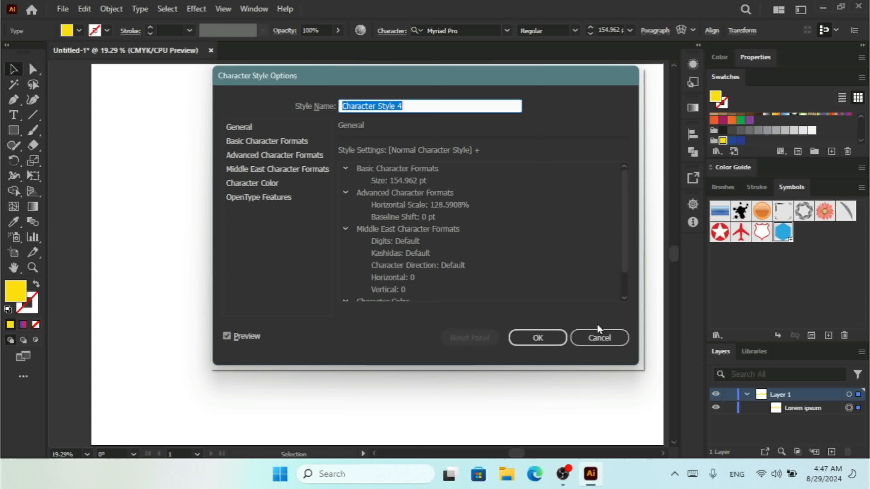
{"action": "left_click", "coordinate": [605, 337]}
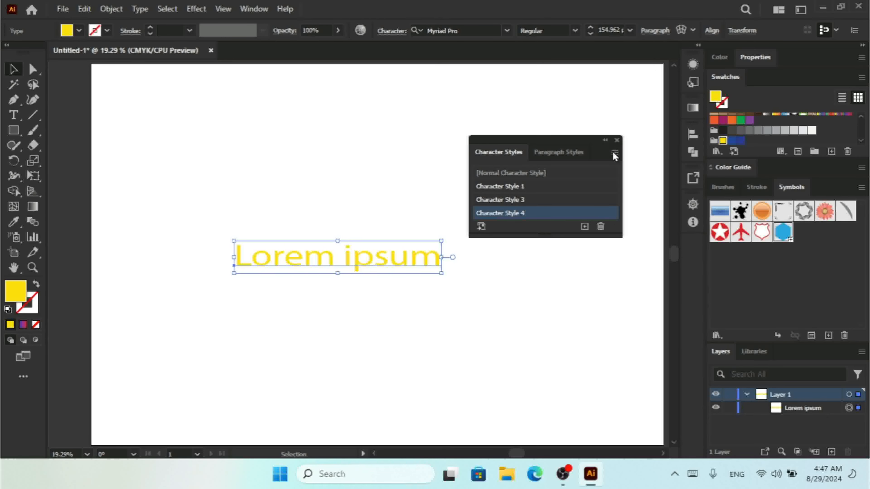
Step: Look through the Character Styles panel's list of additional commands, and close the panel
{"action": "left_click", "coordinate": [615, 154]}
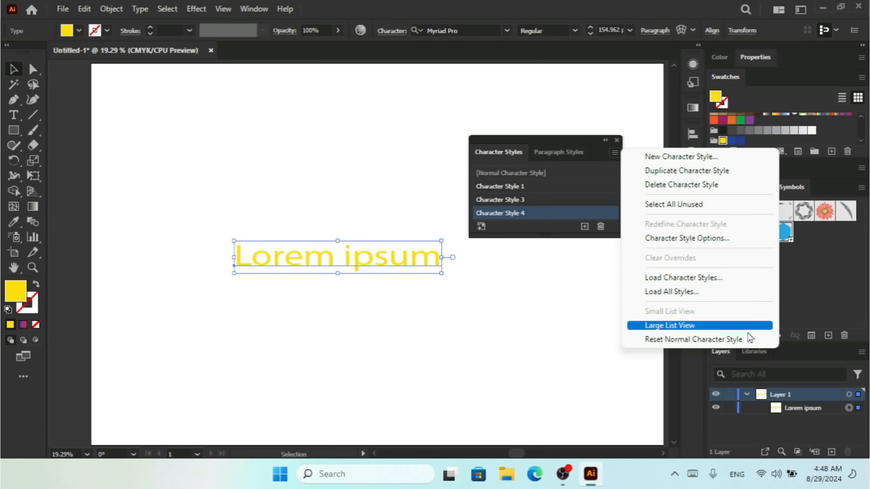
{"action": "left_click", "coordinate": [552, 141]}
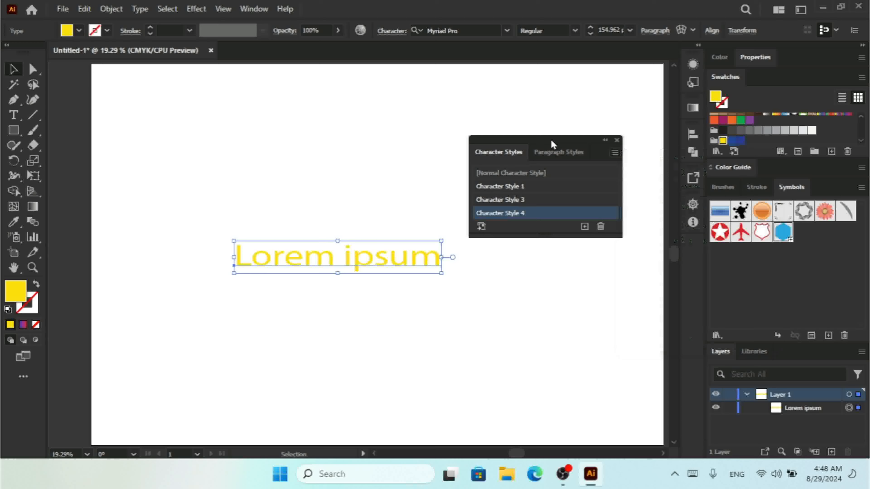
{"action": "left_click", "coordinate": [616, 140]}
Step: View the Glyphs panel with the entire Myriad Pro font, and close it
{"action": "left_click", "coordinate": [243, 10]}
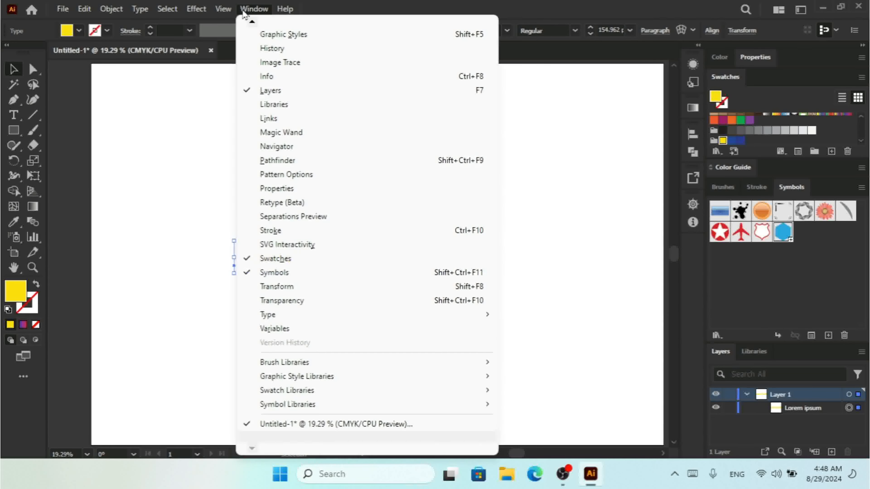
{"action": "mouse_move", "coordinate": [430, 320]}
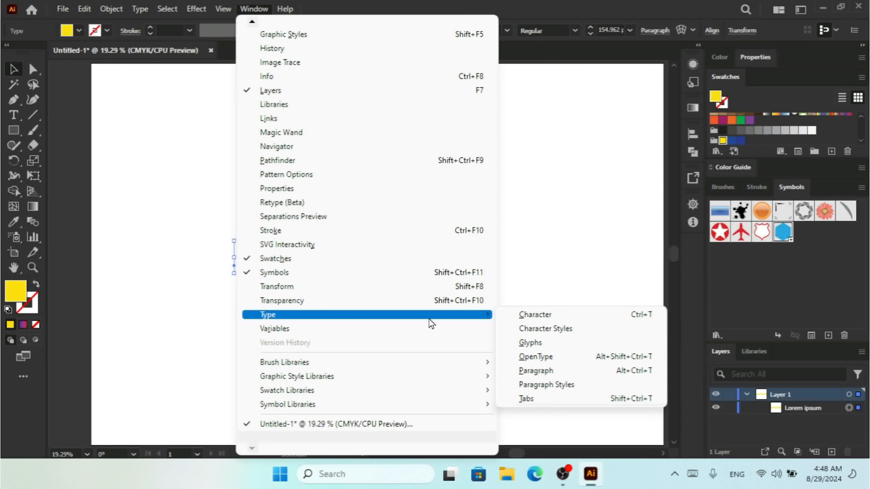
{"action": "left_click", "coordinate": [581, 343]}
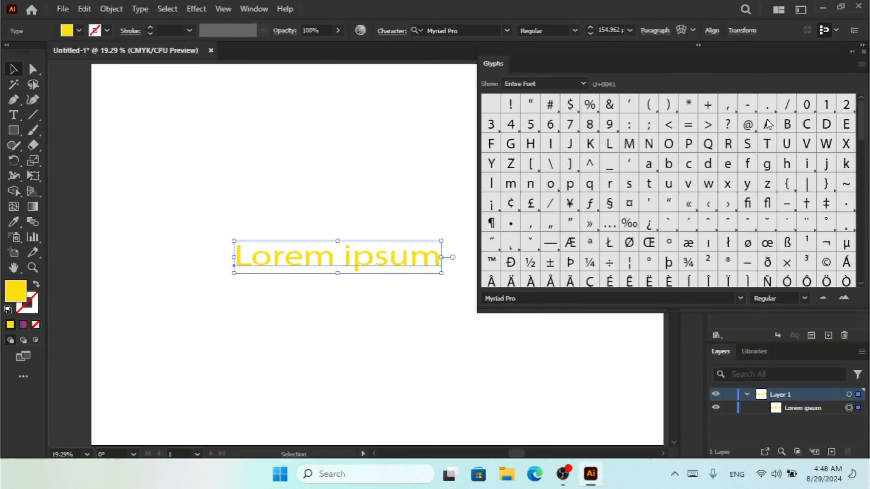
{"action": "left_click", "coordinate": [863, 51]}
Step: Enable the OpenType Ordinals and Fractions features on the "Lorem ipsum" text, keeping Standard Ligatures on
{"action": "left_click", "coordinate": [253, 10]}
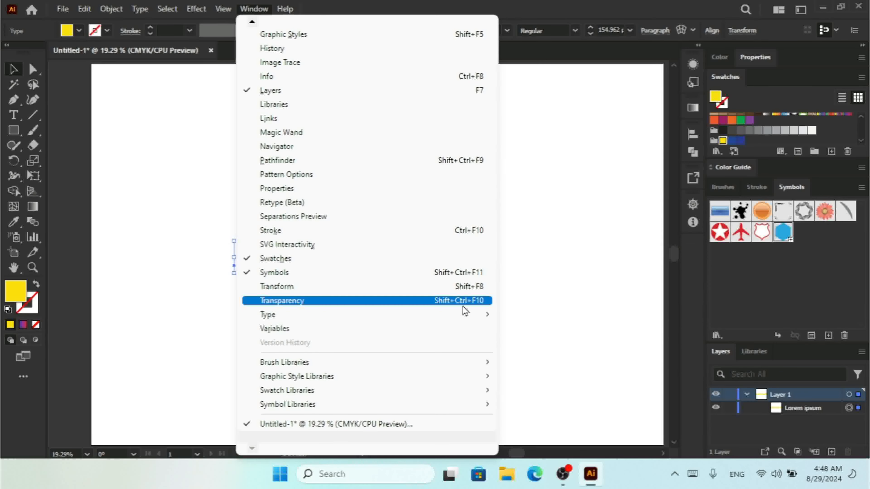
{"action": "mouse_move", "coordinate": [463, 320]}
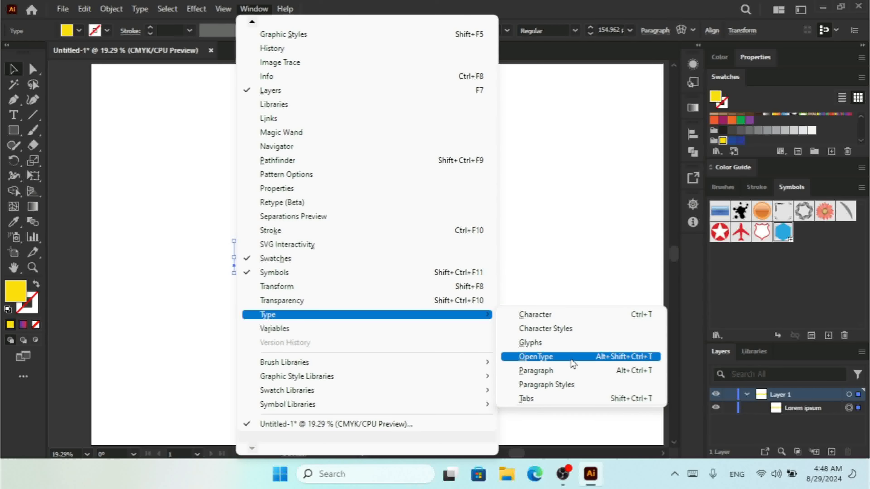
{"action": "left_click", "coordinate": [599, 362]}
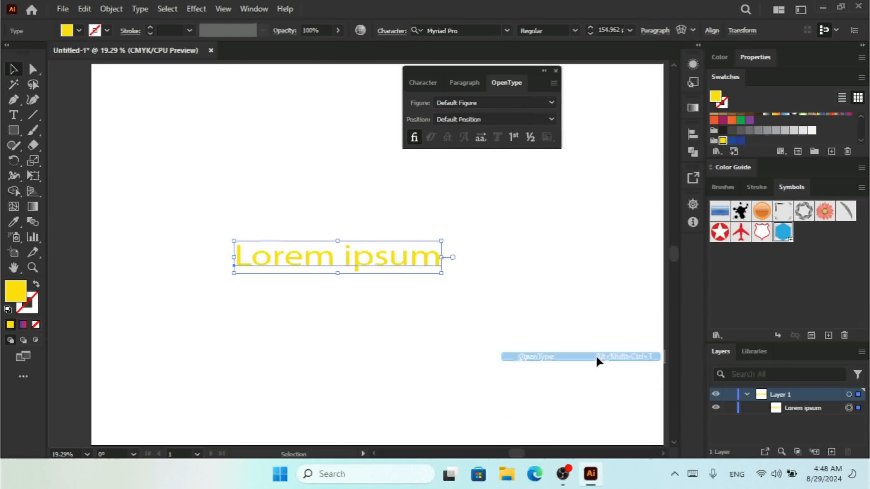
{"action": "left_click_drag", "start_coordinate": [463, 70], "coordinate": [478, 147]}
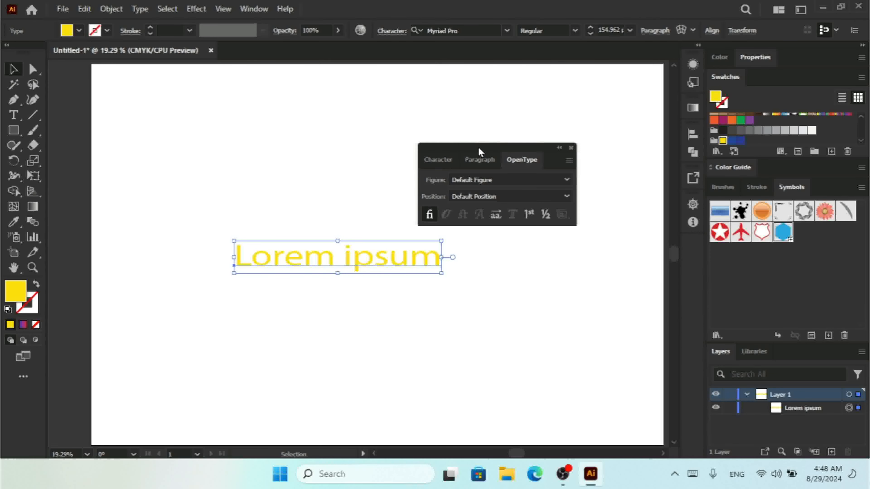
{"action": "left_click", "coordinate": [528, 219]}
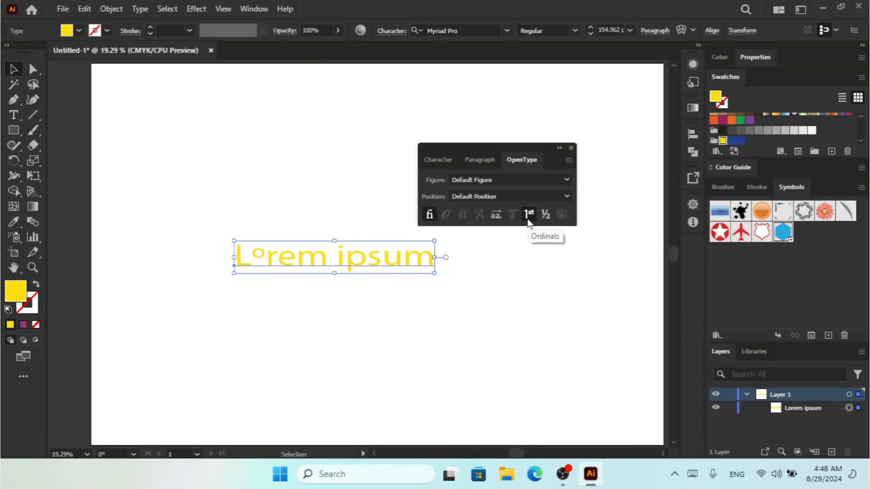
{"action": "left_click", "coordinate": [545, 216]}
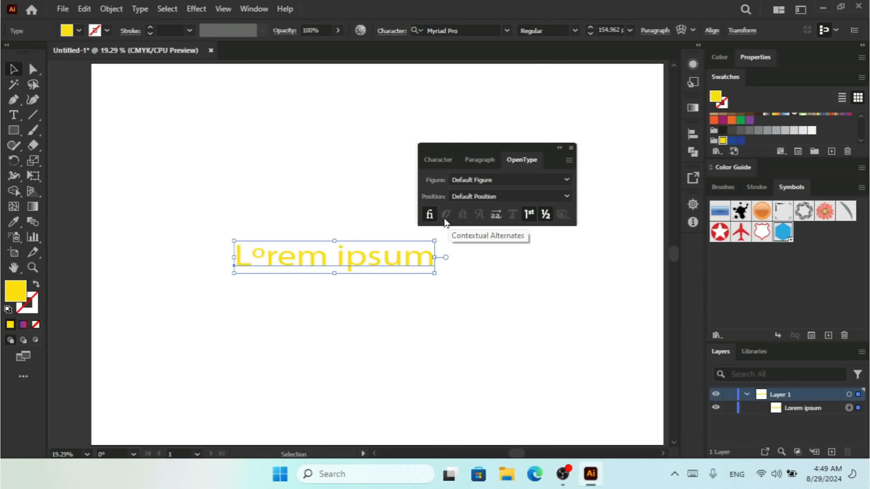
{"action": "left_click", "coordinate": [430, 217]}
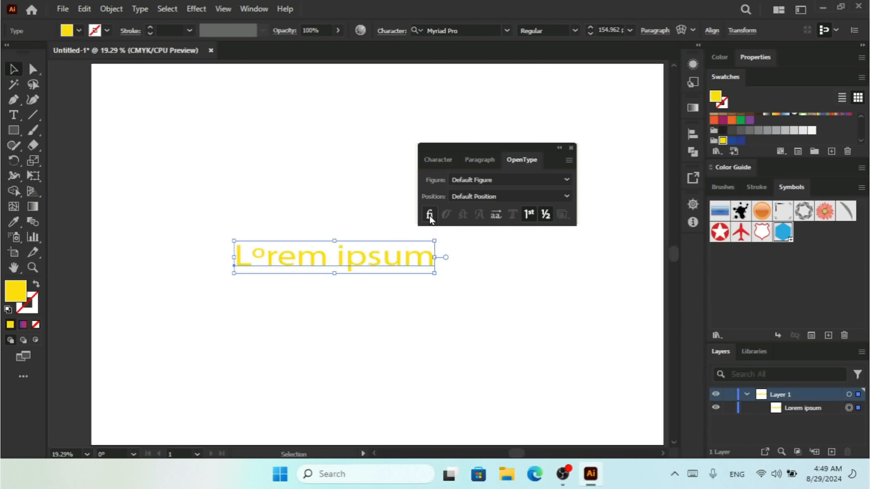
{"action": "left_click", "coordinate": [430, 217]}
Step: Examine the OpenType Figure and Position choices and the panel's additional options, and close the panel
{"action": "left_click", "coordinate": [534, 181]}
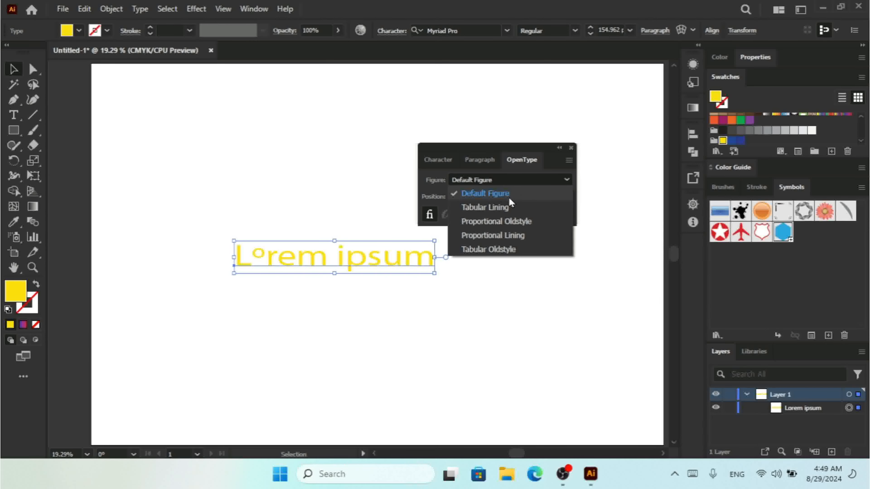
{"action": "left_click", "coordinate": [437, 178]}
{"action": "left_click", "coordinate": [484, 196]}
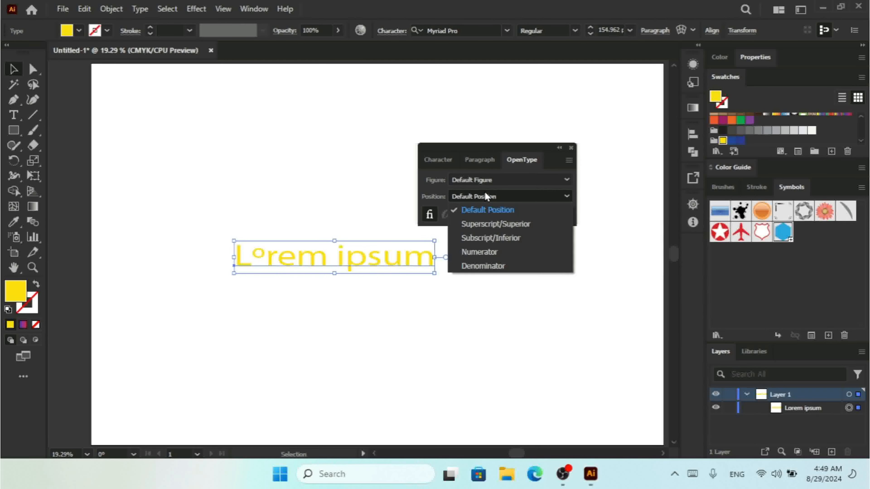
{"action": "left_click", "coordinate": [570, 148]}
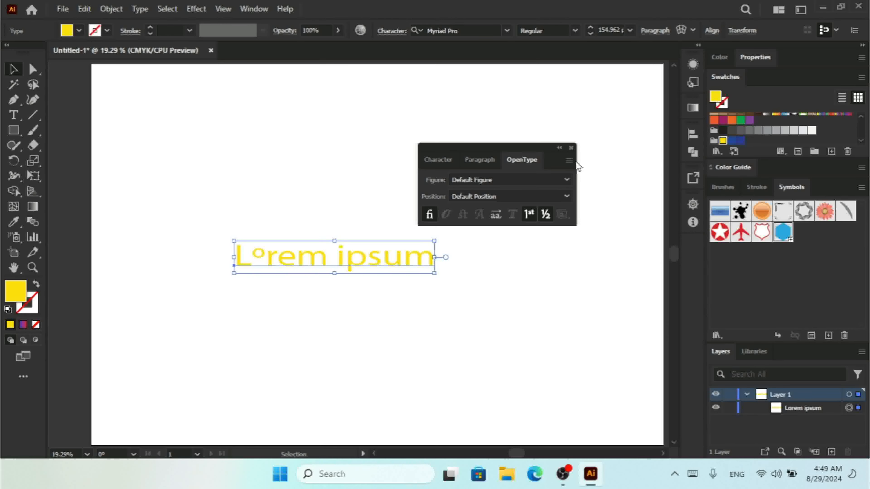
{"action": "left_click", "coordinate": [569, 160]}
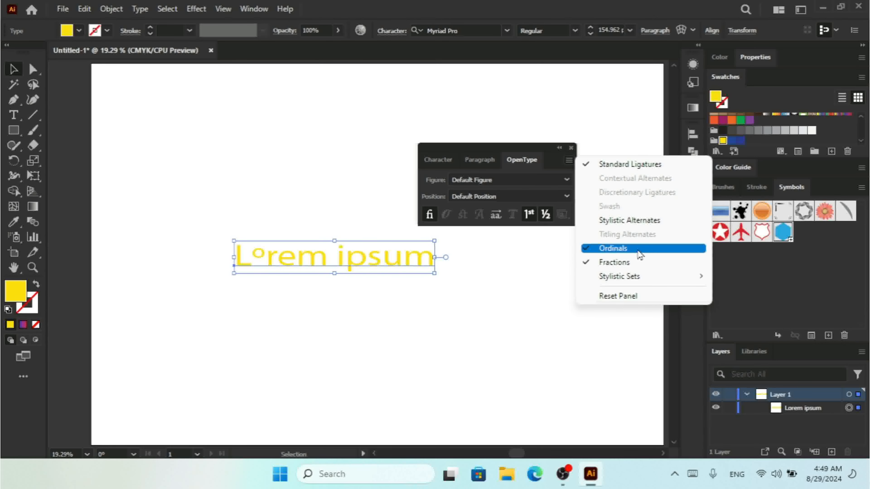
{"action": "mouse_move", "coordinate": [646, 278]}
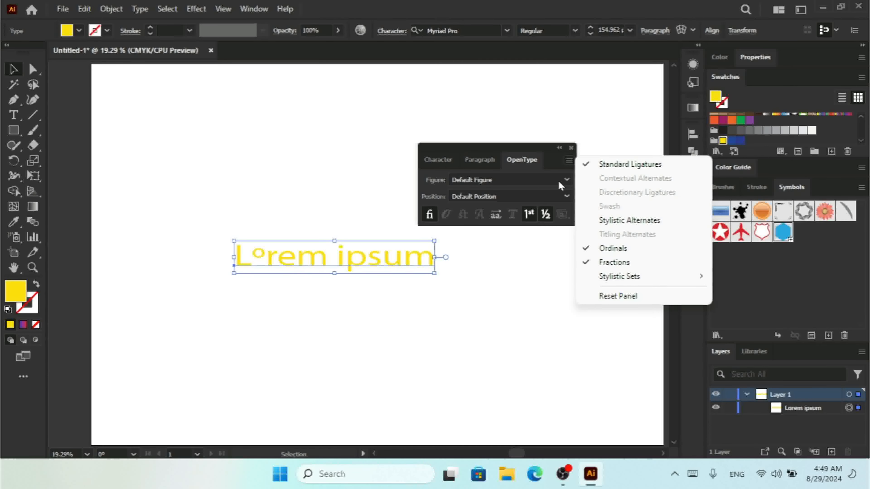
{"action": "left_click", "coordinate": [546, 152]}
{"action": "left_click", "coordinate": [571, 148]}
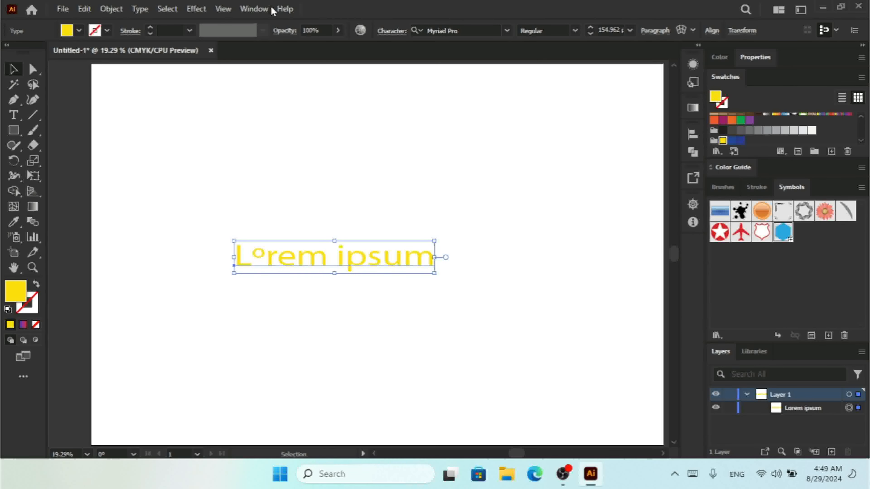
Step: Examine the Paragraph panel's alignment, indent, spacing and hyphenation settings and its additional options, and close it
{"action": "left_click", "coordinate": [253, 9]}
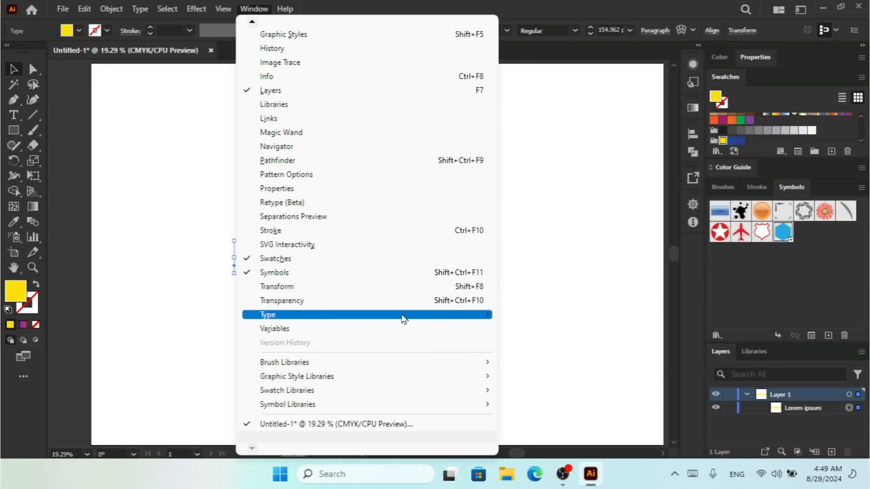
{"action": "mouse_move", "coordinate": [402, 317]}
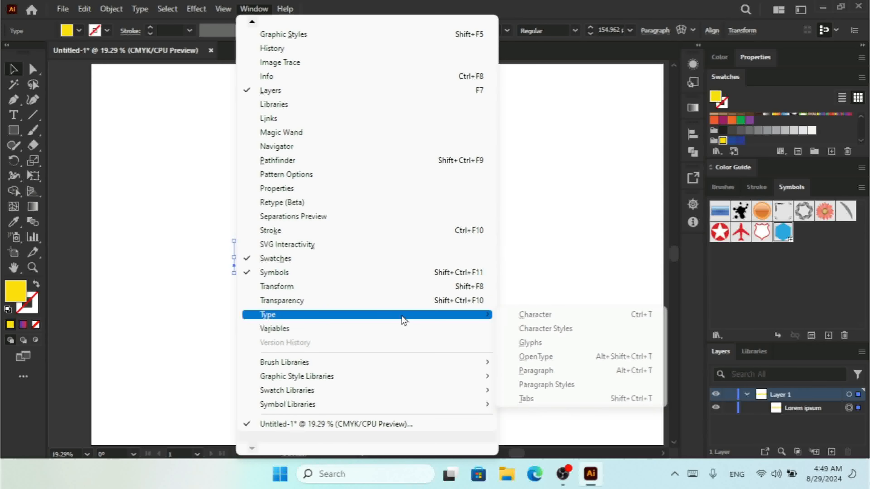
{"action": "left_click", "coordinate": [570, 371]}
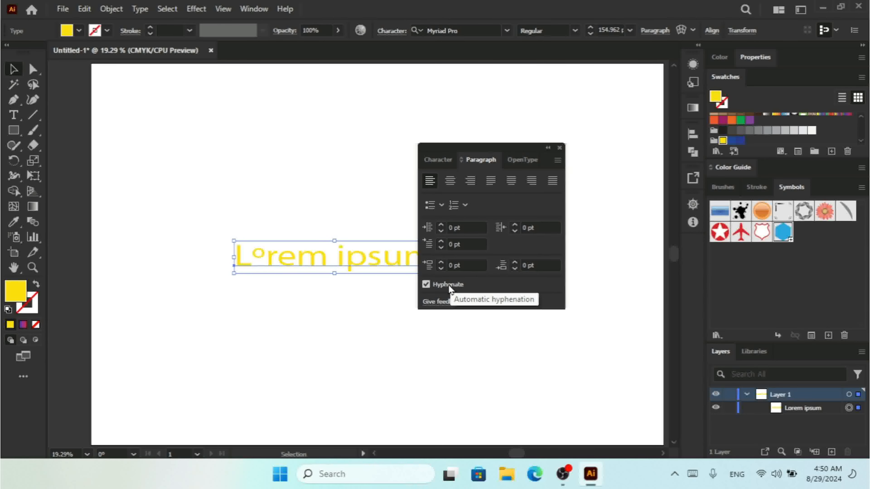
{"action": "left_click", "coordinate": [557, 160]}
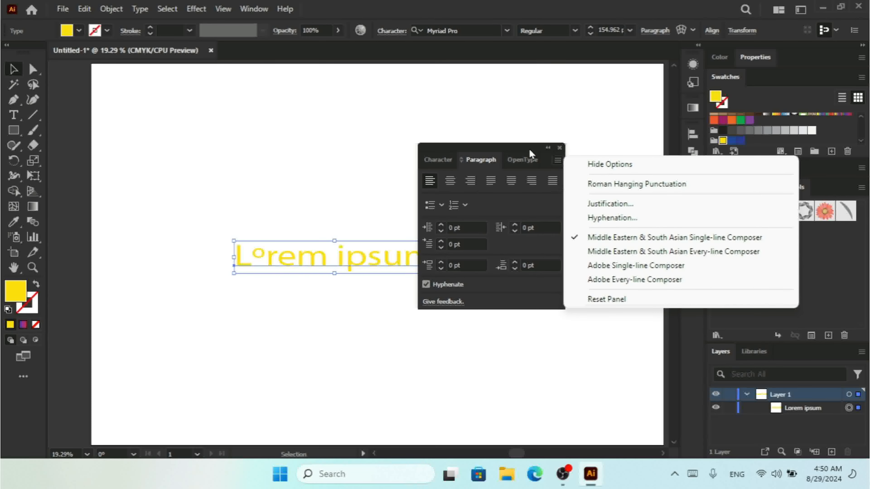
{"action": "left_click", "coordinate": [558, 148]}
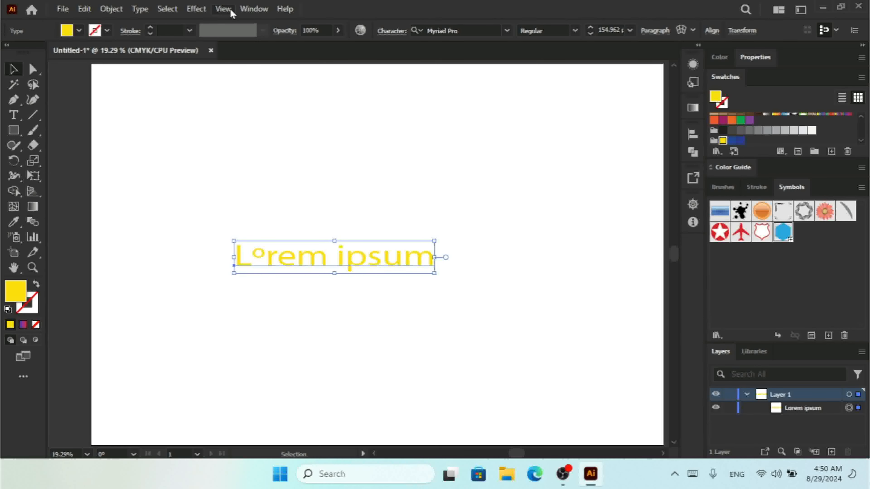
Step: Add a paragraph style with the "Lorem ipsum" text selected, and start another new paragraph style with its options shown
{"action": "left_click", "coordinate": [248, 9]}
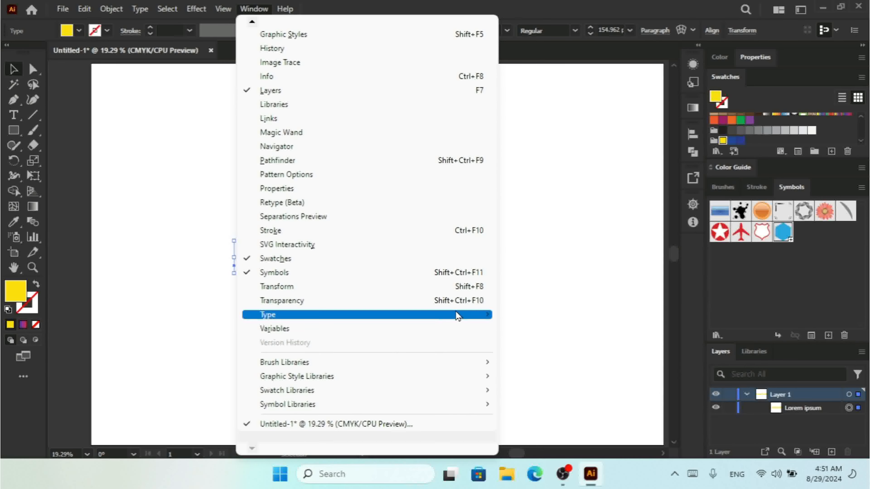
{"action": "mouse_move", "coordinate": [456, 313]}
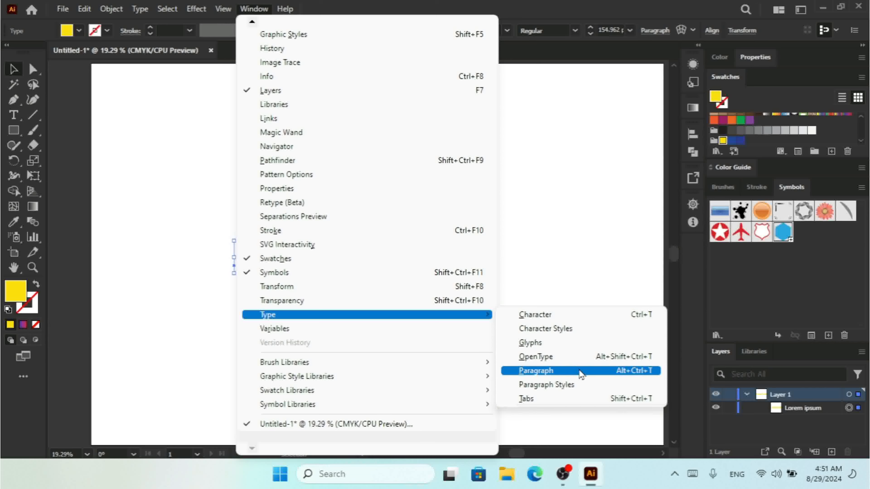
{"action": "left_click", "coordinate": [586, 385]}
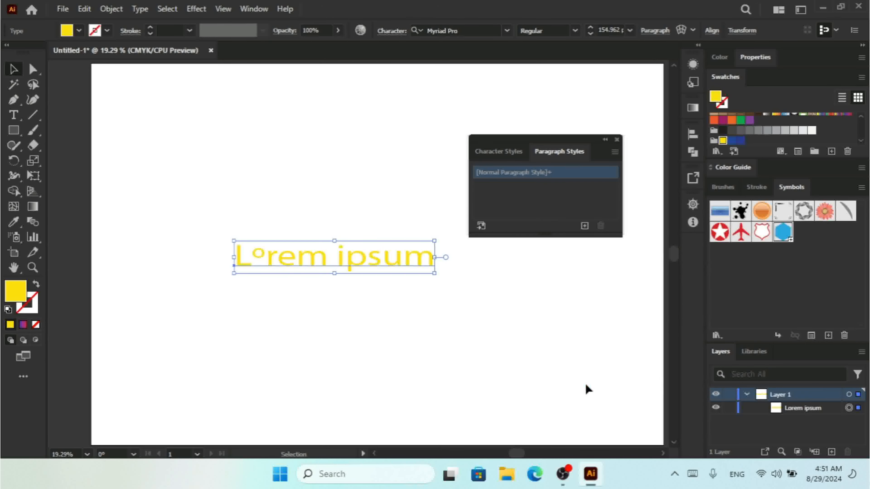
{"action": "left_click", "coordinate": [586, 226]}
{"action": "left_click", "coordinate": [615, 152]}
{"action": "left_click", "coordinate": [659, 158]}
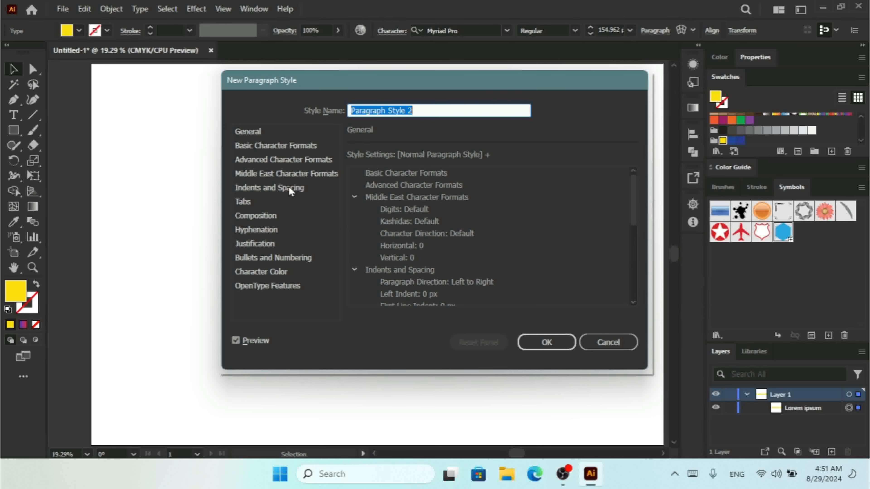
Step: Review the new paragraph style's Basic, Advanced and Middle East Character Formats, and its Indents and Spacing with the Alignment choices
{"action": "left_click", "coordinate": [282, 151]}
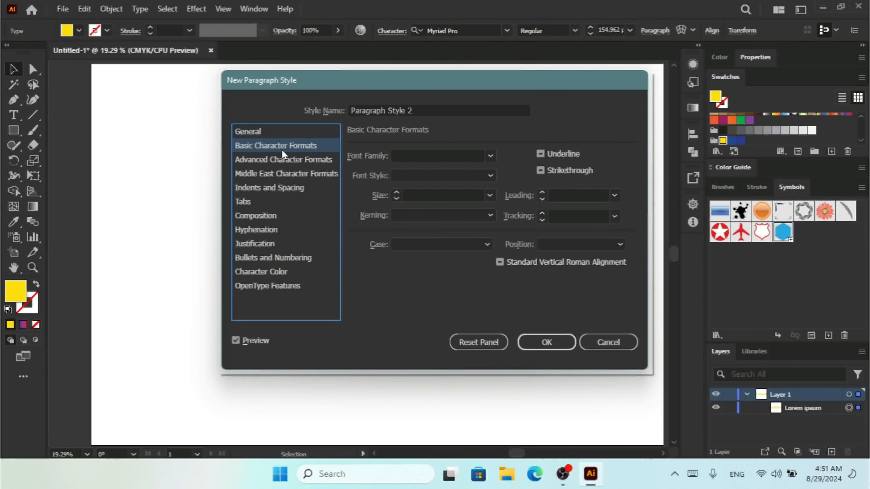
{"action": "left_click", "coordinate": [291, 165]}
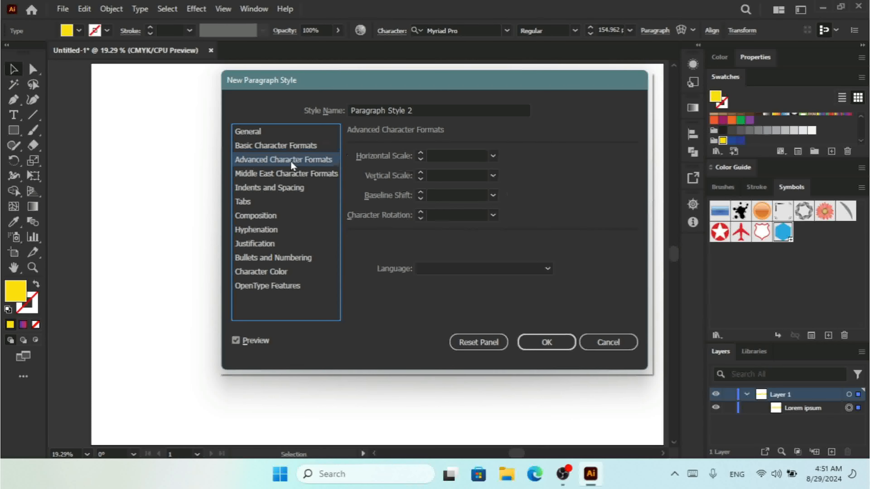
{"action": "left_click", "coordinate": [293, 176]}
{"action": "left_click", "coordinate": [288, 188]}
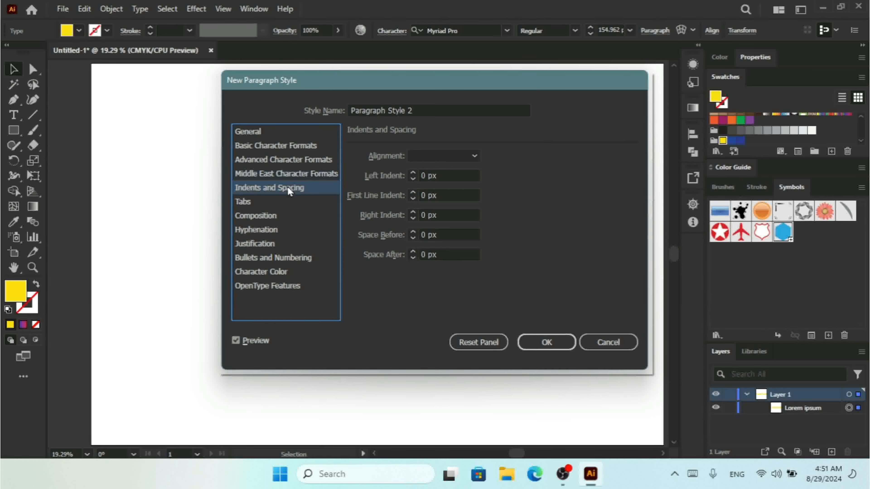
{"action": "left_click", "coordinate": [436, 155]}
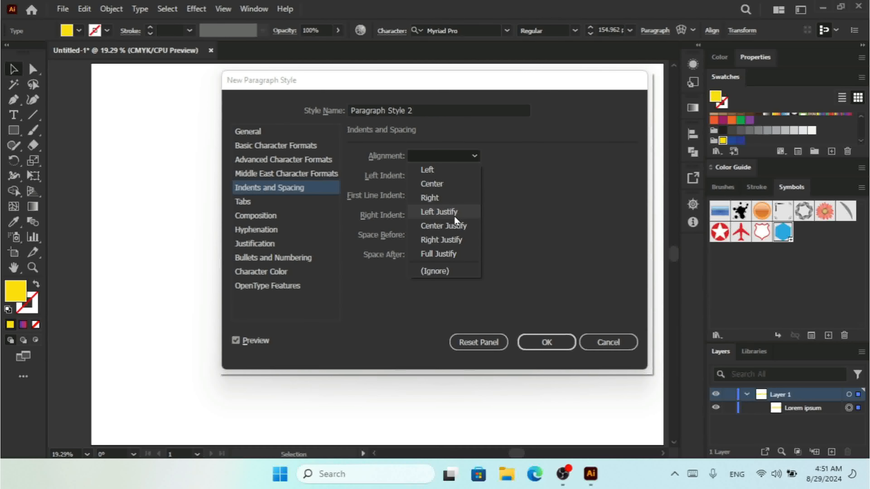
{"action": "left_click", "coordinate": [515, 192]}
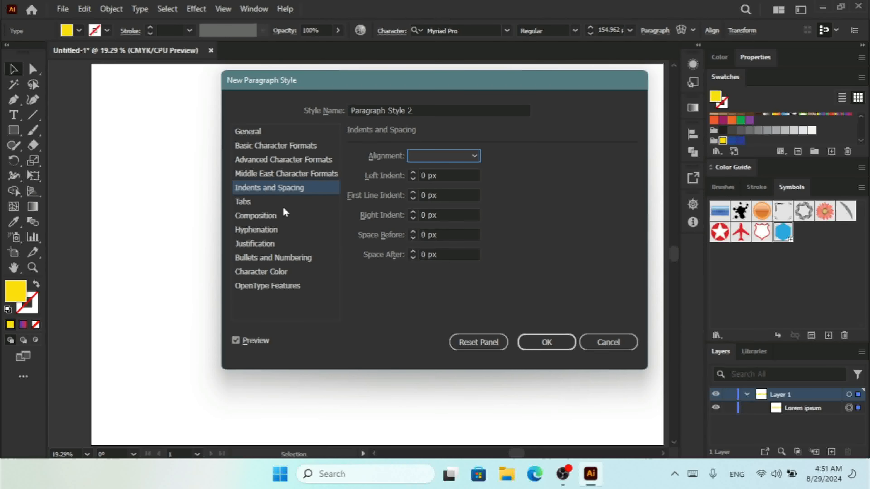
Step: Review the new paragraph style's Tabs, Composition, Hyphenation, Justification, Bullets and Numbering, Character Color and OpenType Features settings, and create the style
{"action": "left_click", "coordinate": [249, 205]}
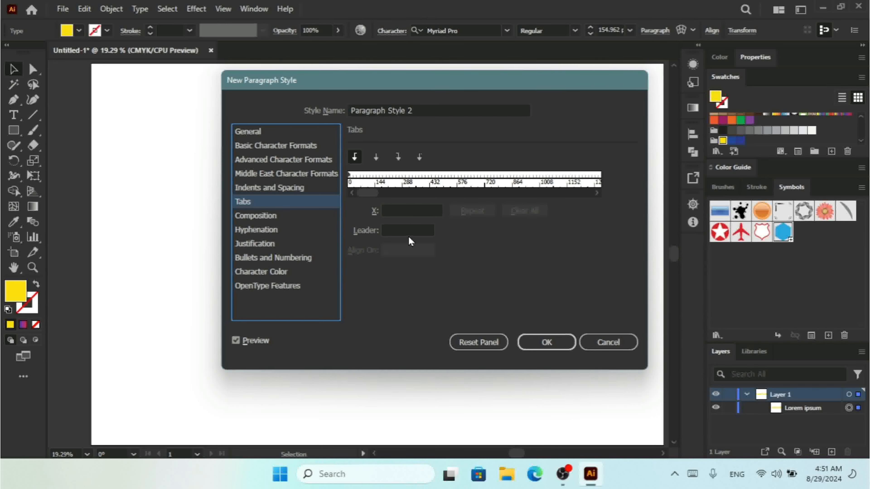
{"action": "left_click", "coordinate": [260, 216]}
{"action": "left_click", "coordinate": [268, 228]}
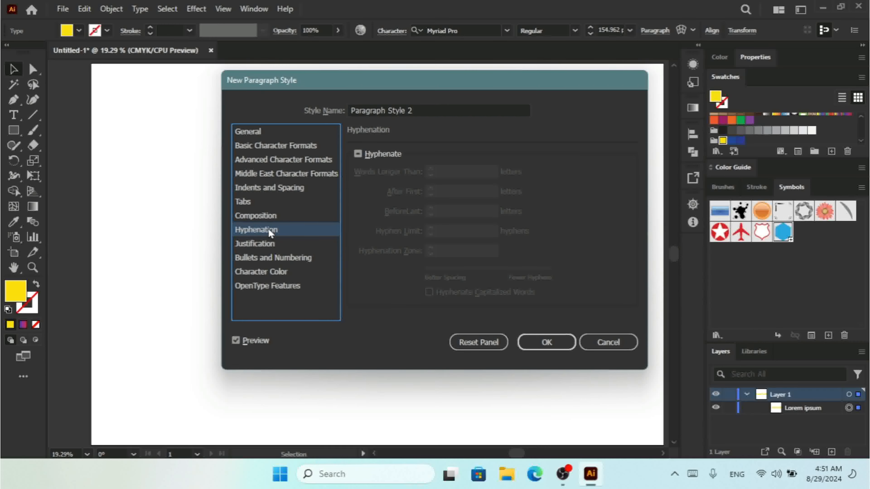
{"action": "left_click", "coordinate": [259, 245]}
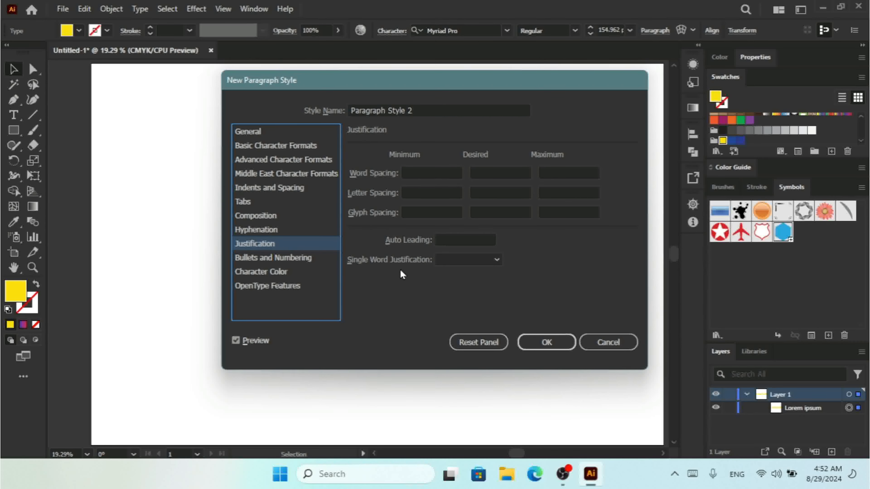
{"action": "left_click", "coordinate": [267, 259]}
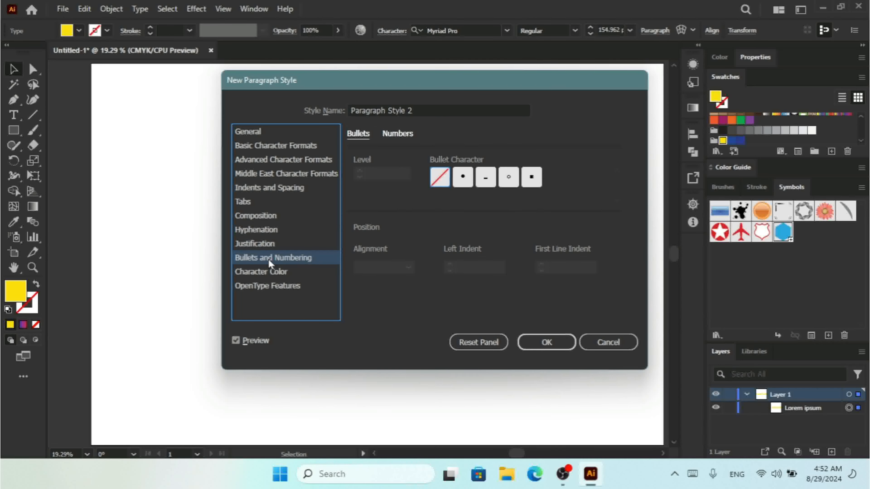
{"action": "left_click", "coordinate": [278, 277]}
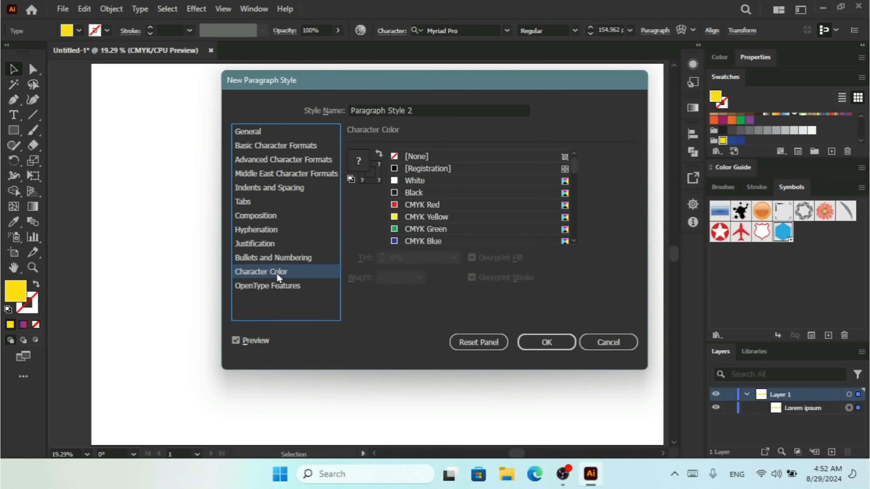
{"action": "left_click", "coordinate": [285, 288]}
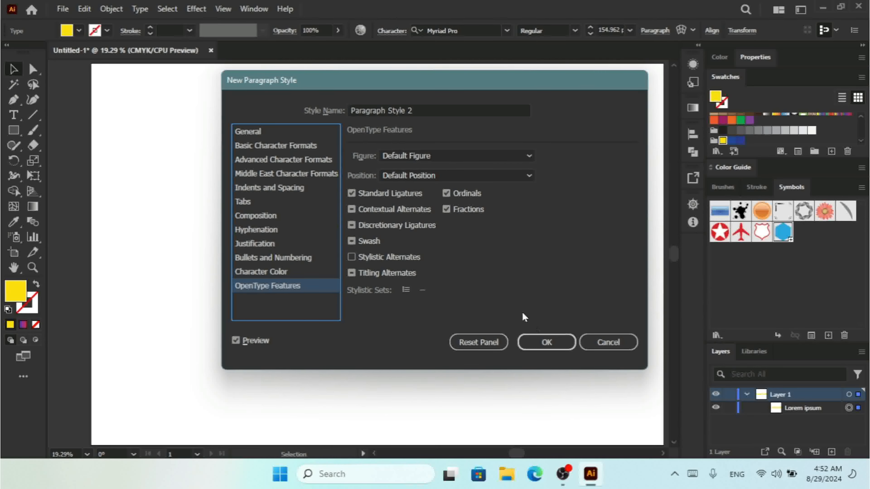
{"action": "left_click", "coordinate": [546, 342]}
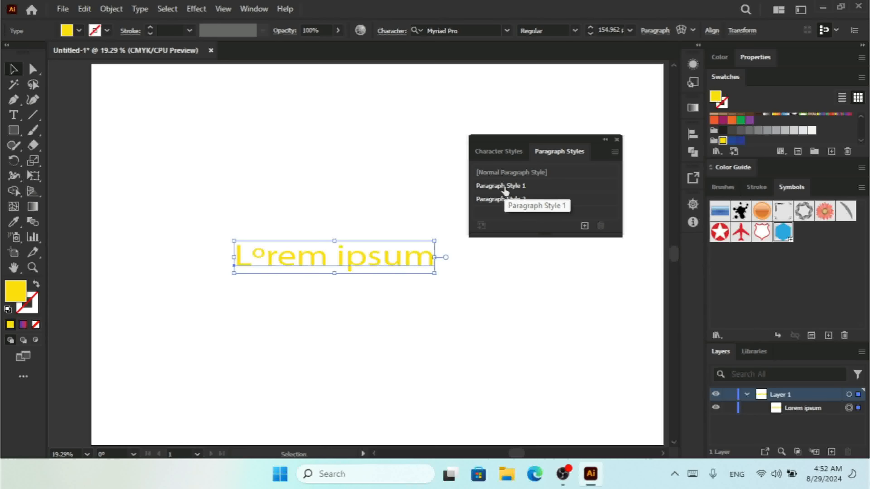
Step: Examine the additional options for paragraph styles and close the Paragraph Styles panel
{"action": "left_click", "coordinate": [614, 153]}
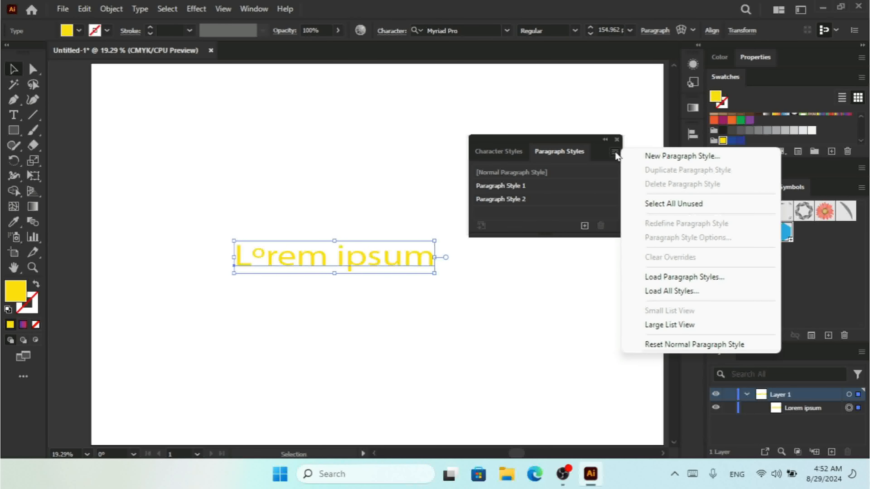
{"action": "left_click", "coordinate": [615, 152]}
{"action": "left_click", "coordinate": [616, 140]}
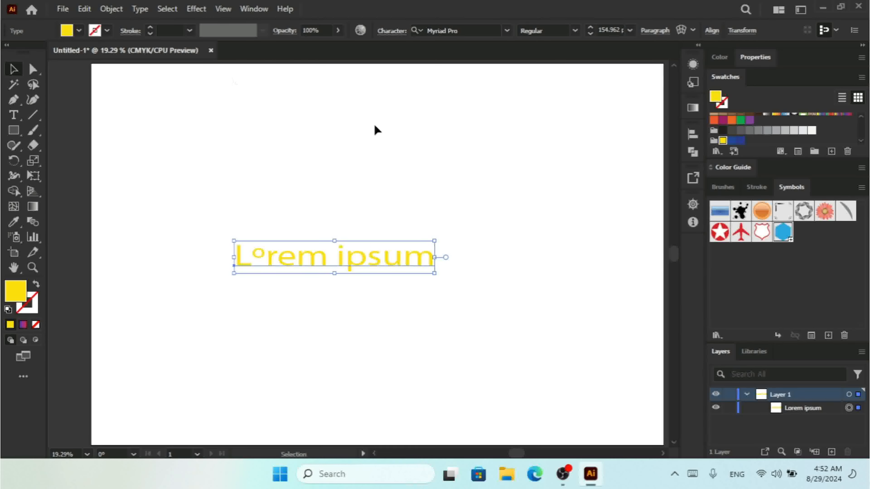
Step: Show the Tabs panel and place it slightly above the "Lorem ipsum" text
{"action": "left_click", "coordinate": [236, 9]}
{"action": "mouse_move", "coordinate": [242, 8]}
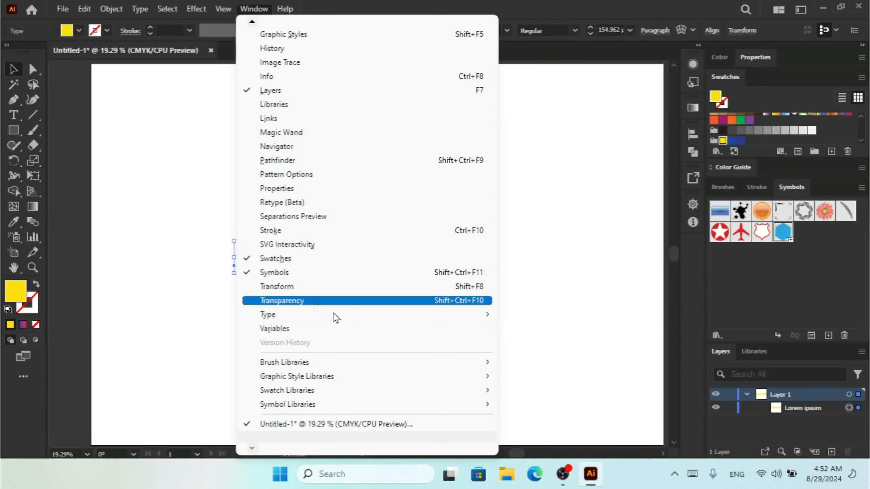
{"action": "mouse_move", "coordinate": [375, 320]}
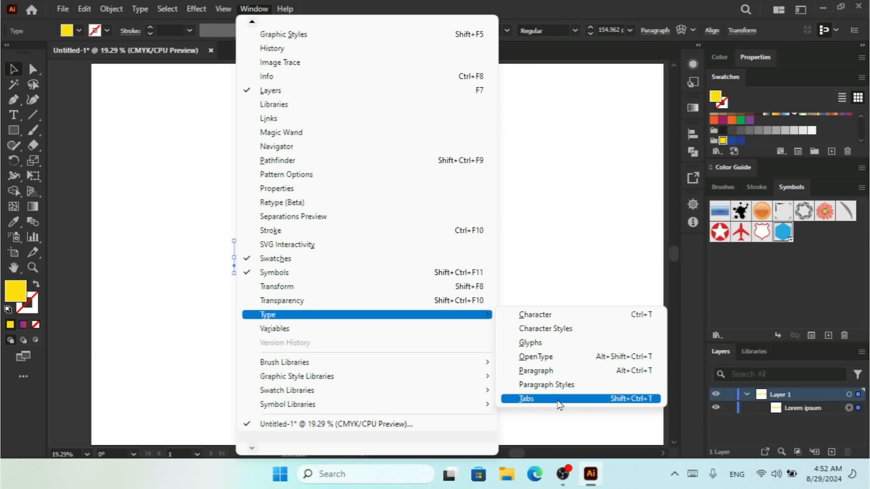
{"action": "left_click", "coordinate": [558, 400]}
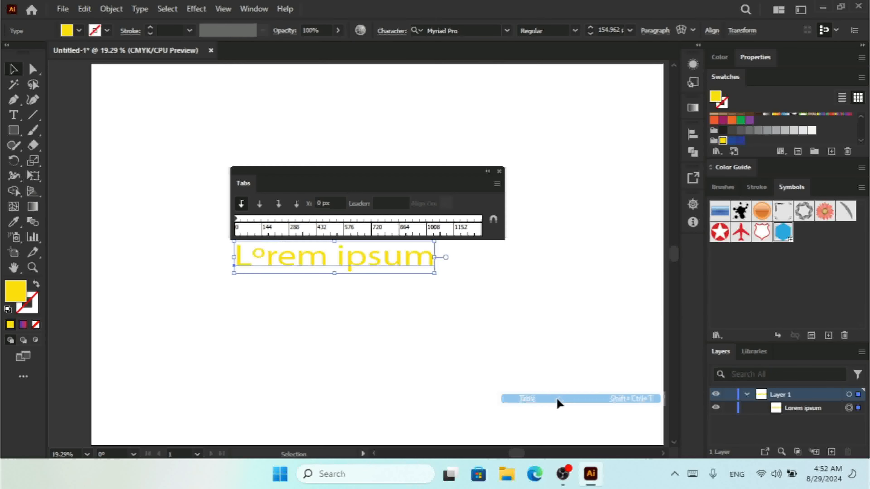
{"action": "left_click_drag", "start_coordinate": [342, 175], "coordinate": [334, 150]}
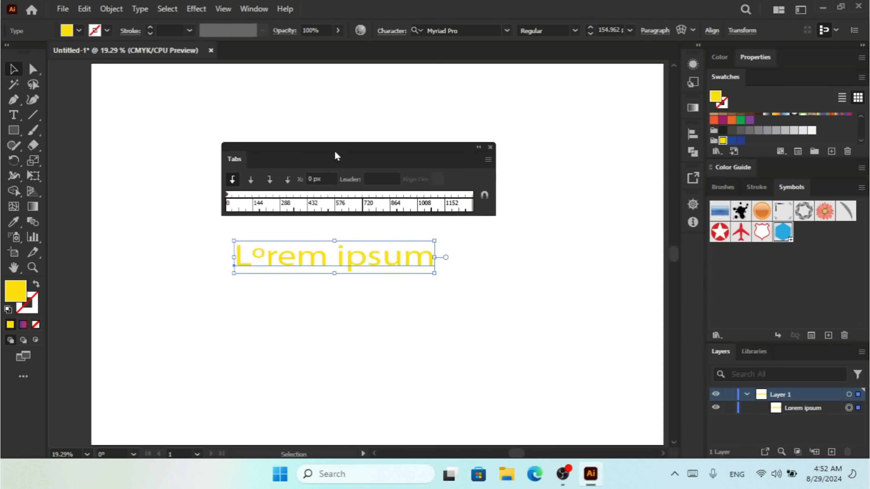
Step: Lengthen the sample text by inserting "kjhkjhkjkjjk" after "ip" in "ipsum", and select the text object
{"action": "double_click", "coordinate": [364, 258]}
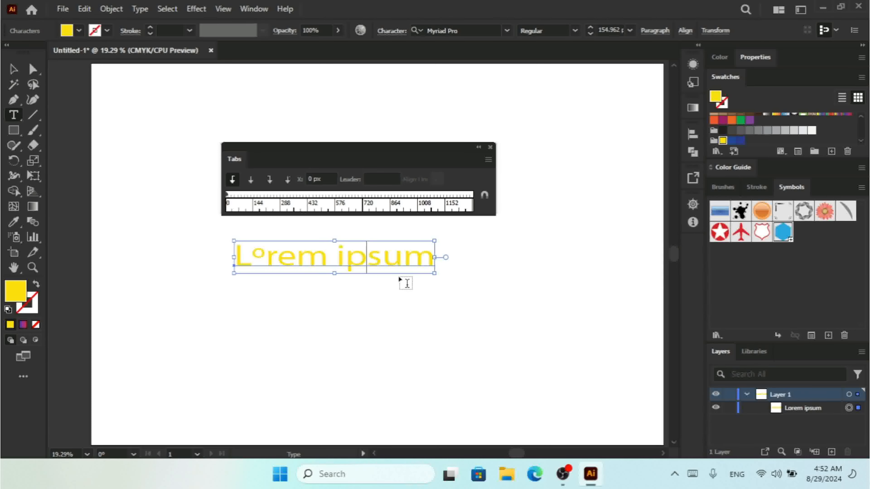
{"action": "type", "text": "kjhkjhkjkjjk"}
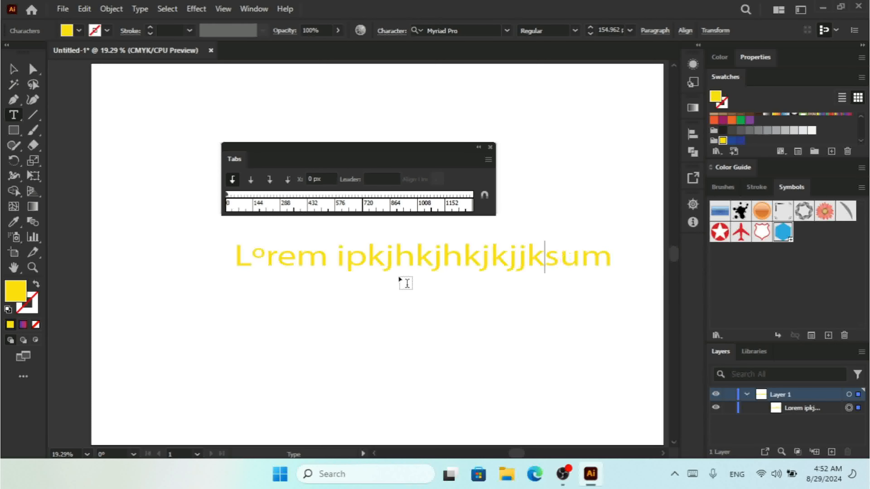
{"action": "left_click", "coordinate": [14, 69]}
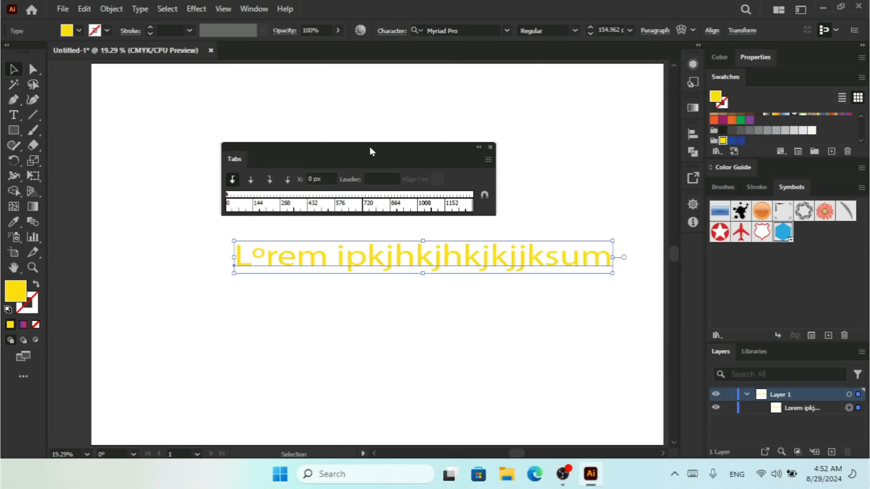
Step: Align the Tabs ruler with the text, add left-justified tab stops at about 573, 1007 and 1293 px, and deselect the text
{"action": "left_click", "coordinate": [482, 197]}
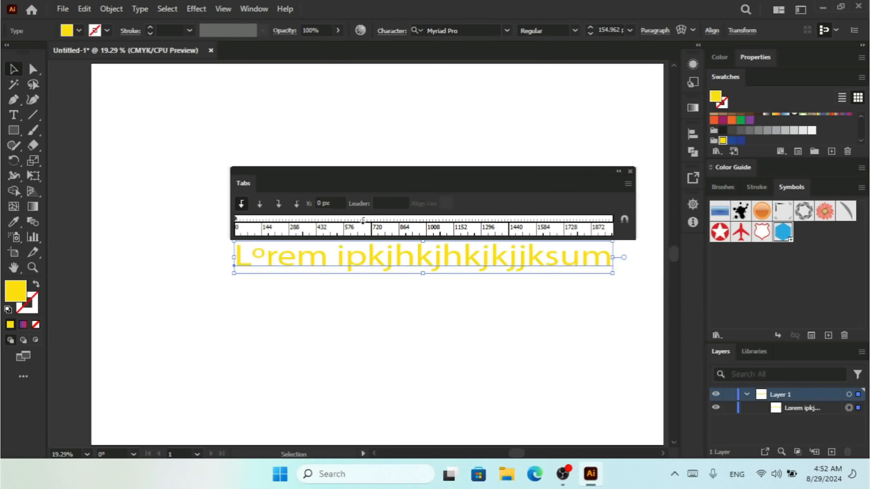
{"action": "left_click", "coordinate": [343, 219]}
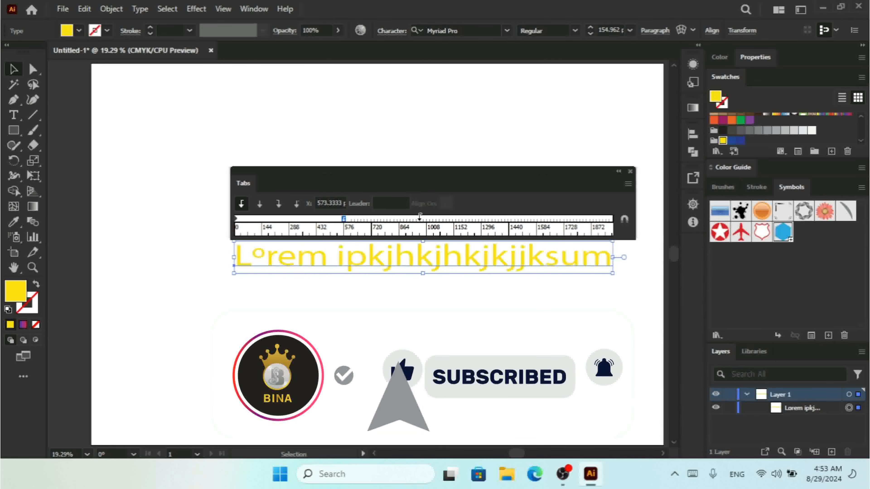
{"action": "left_click", "coordinate": [425, 219]}
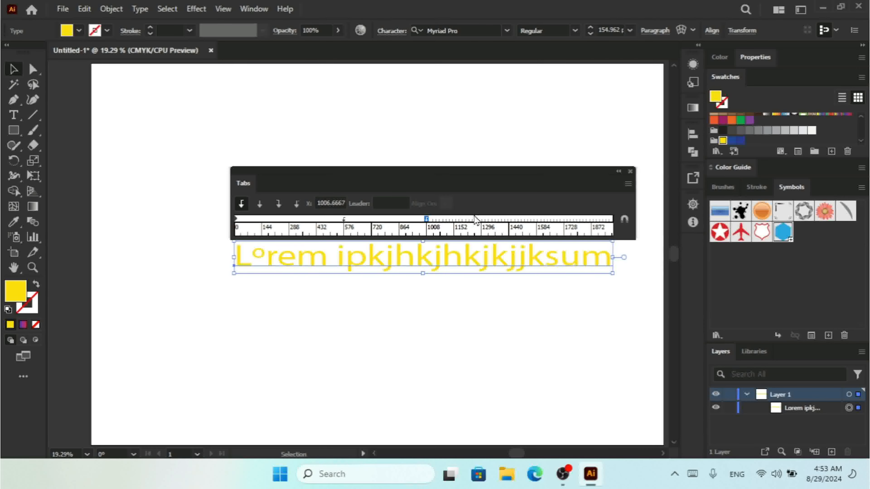
{"action": "left_click", "coordinate": [482, 218]}
{"action": "left_click", "coordinate": [254, 284]}
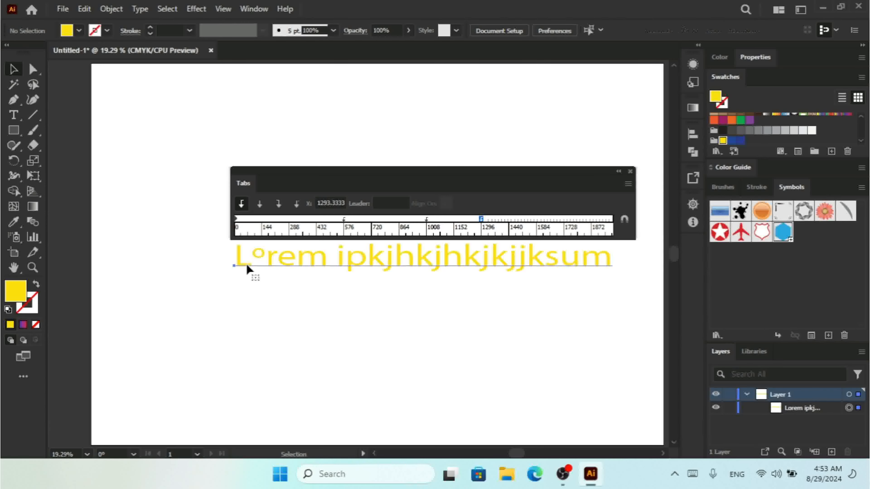
Step: Add a line above the sample text with "gh" at the first tab stop, and advance to the 1293 px stop
{"action": "double_click", "coordinate": [246, 262]}
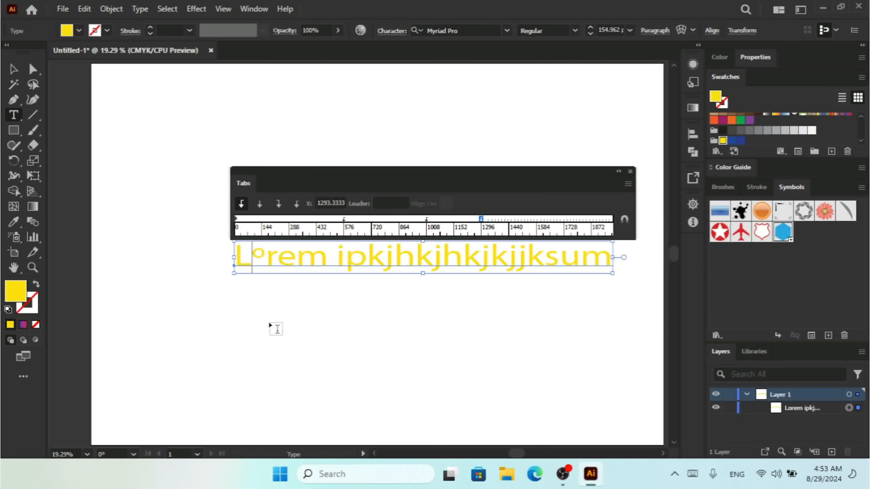
{"action": "key", "text": "Left"}
{"action": "key", "text": "Return"}
{"action": "key", "text": "Up"}
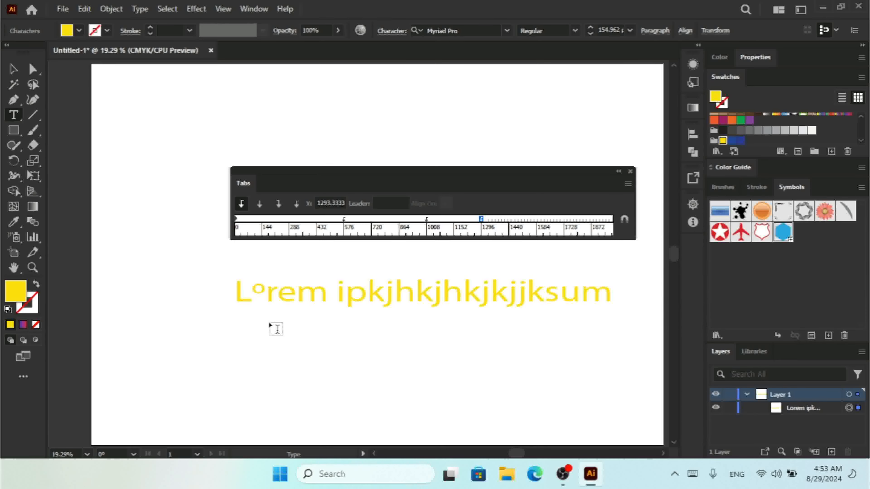
{"action": "key", "text": "Tab"}
{"action": "type", "text": "ghghg"}
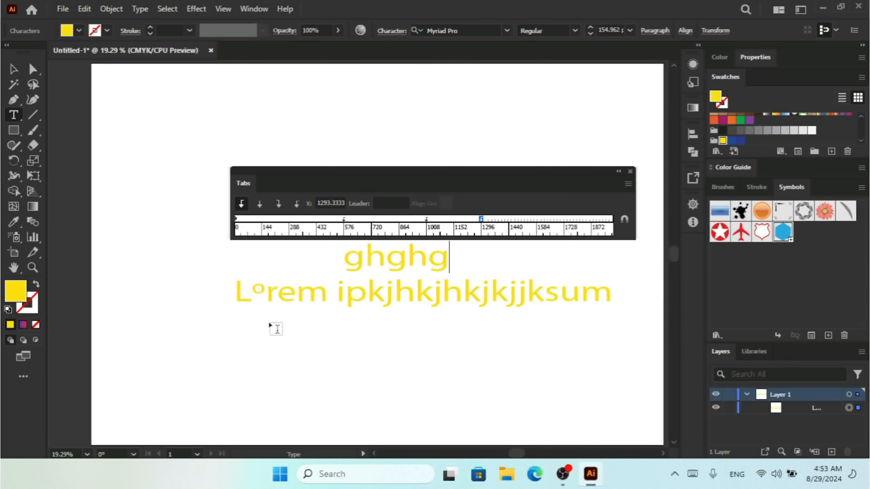
{"action": "key", "text": "BackSpace"}
{"action": "key", "text": "BackSpace"}
{"action": "key", "text": "BackSpace"}
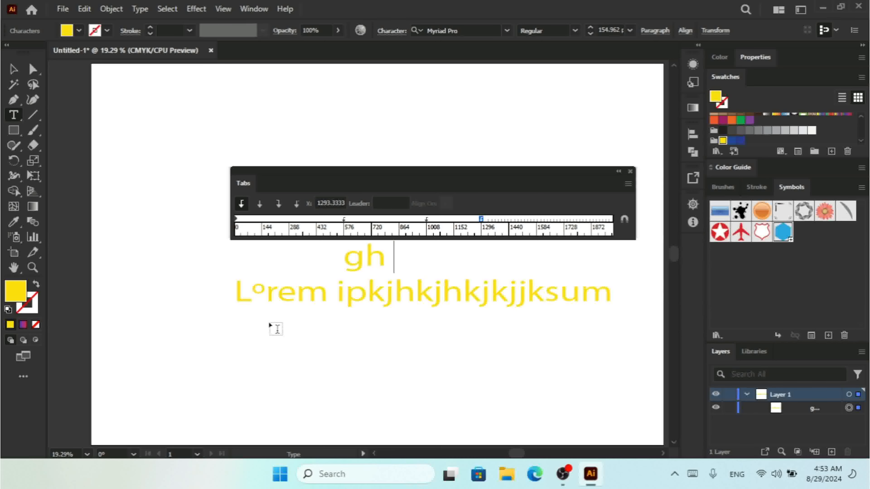
{"action": "key", "text": "Tab"}
Step: Check the Leader setting and the additional tab options, and turn on Snap to Unit
{"action": "left_click", "coordinate": [387, 204]}
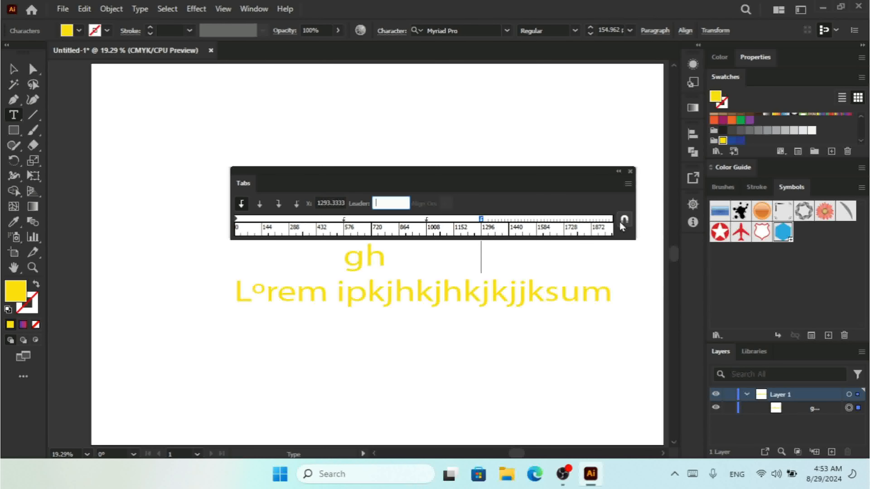
{"action": "left_click", "coordinate": [627, 185]}
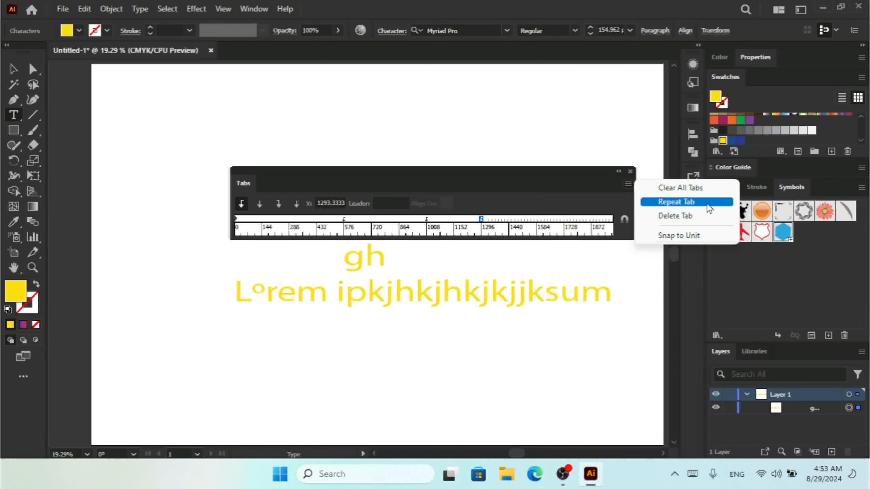
{"action": "left_click", "coordinate": [700, 236]}
Step: Add "jhjkjjhjjkhkjl" at the 1293 px stop and a line with "hhkjh" and tabbed filler text below, and close the Tabs panel
{"action": "type", "text": "jh"}
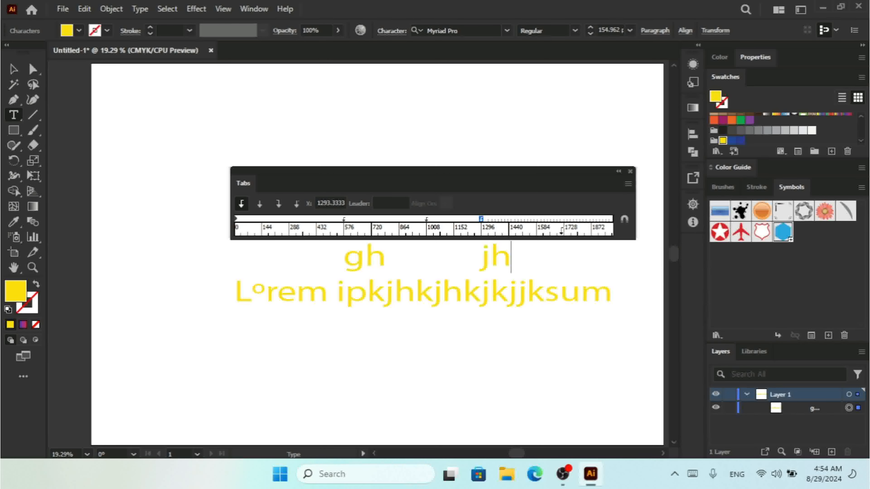
{"action": "type", "text": "jkjjhjjkhkjl"}
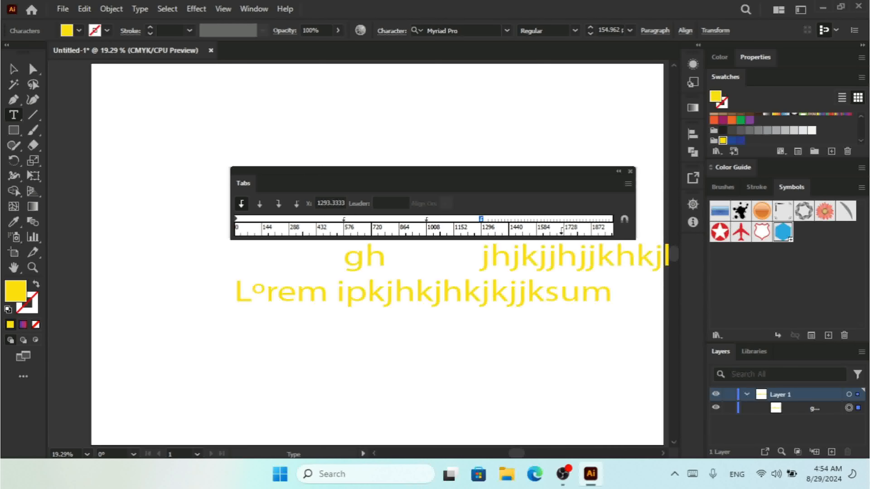
{"action": "key", "text": "Return"}
{"action": "type", "text": "hhkjh"}
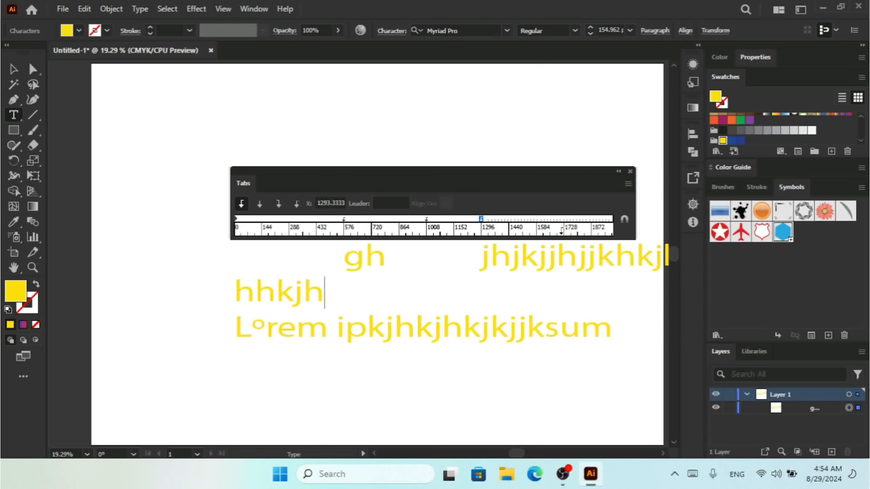
{"action": "key", "text": "Tab"}
{"action": "type", "text": "jhjhjkhjkhjkhjkhjk"}
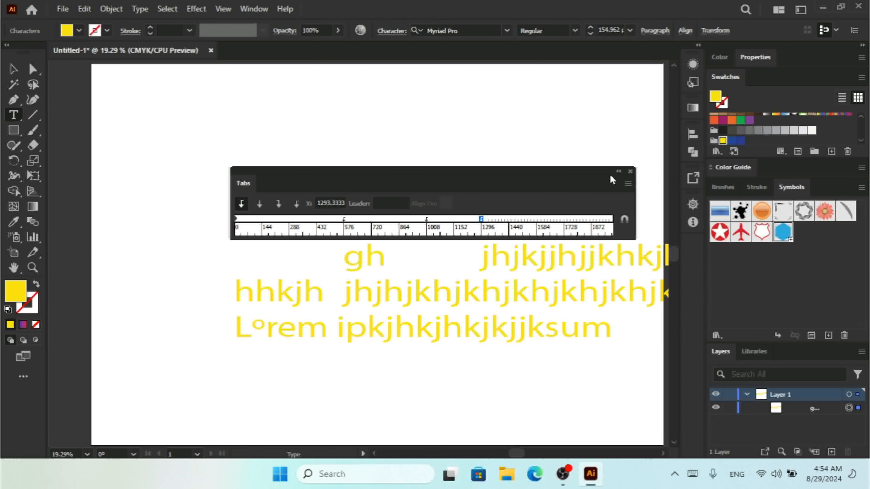
{"action": "left_click", "coordinate": [631, 171]}
Step: Examine the Variables panel with its data set and import options, and close it
{"action": "left_click", "coordinate": [255, 9]}
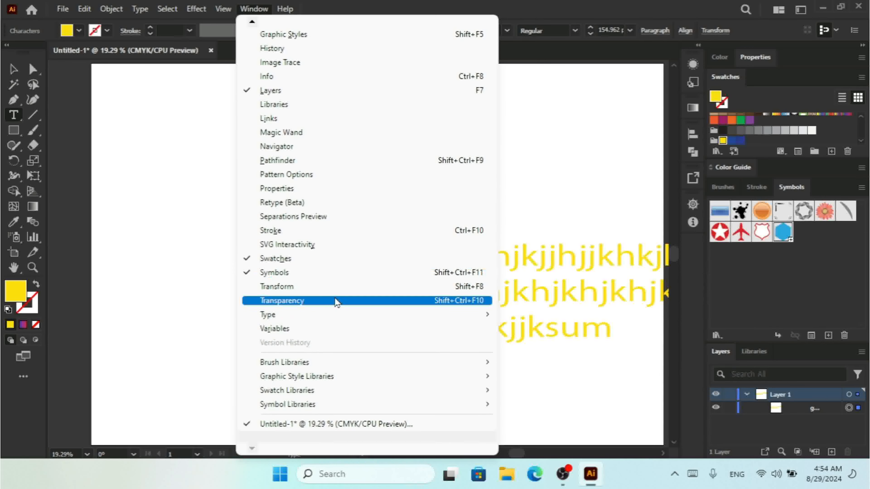
{"action": "mouse_move", "coordinate": [332, 319]}
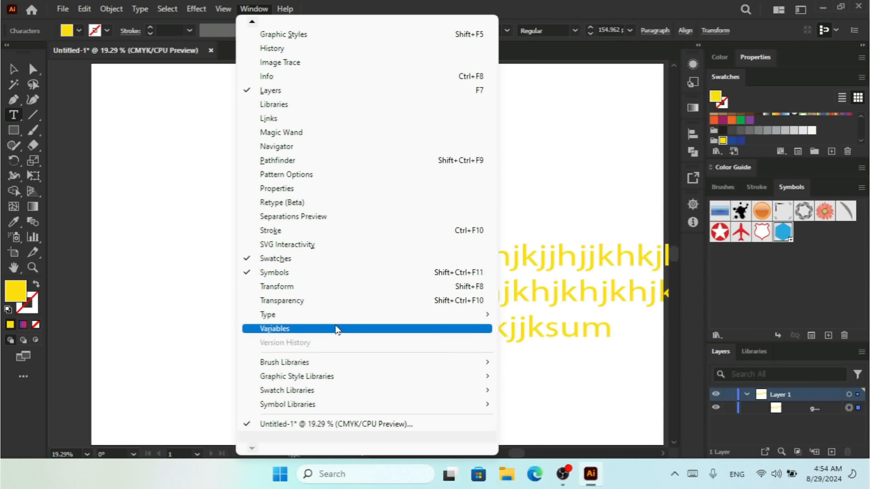
{"action": "left_click", "coordinate": [336, 327]}
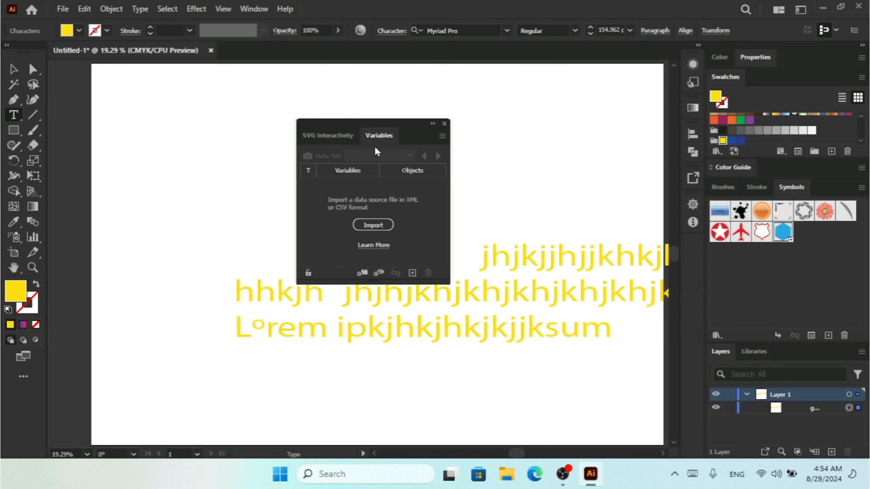
{"action": "left_click", "coordinate": [445, 124]}
Step: Open the current document in an additional new window
{"action": "left_click", "coordinate": [253, 9]}
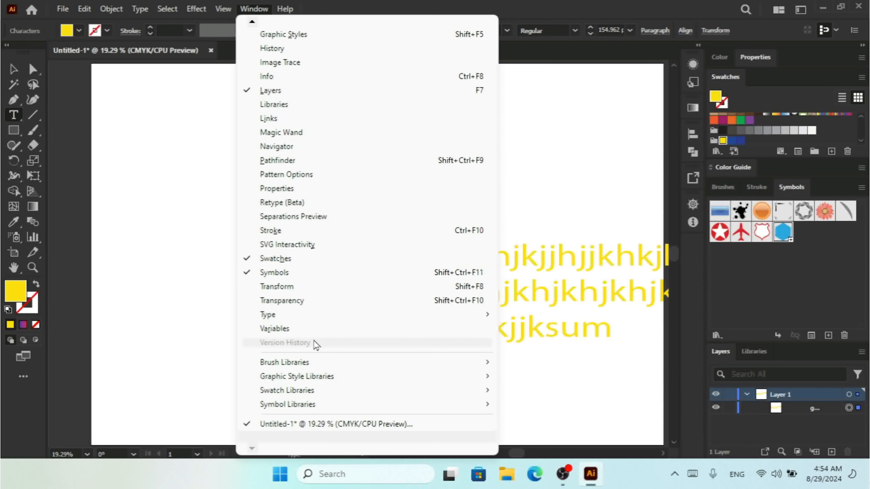
{"action": "mouse_move", "coordinate": [309, 369]}
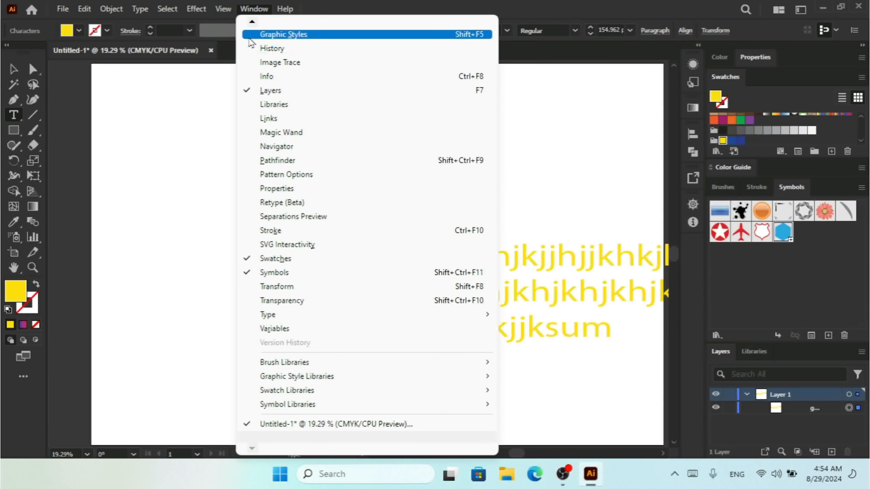
{"action": "mouse_move", "coordinate": [253, 24]}
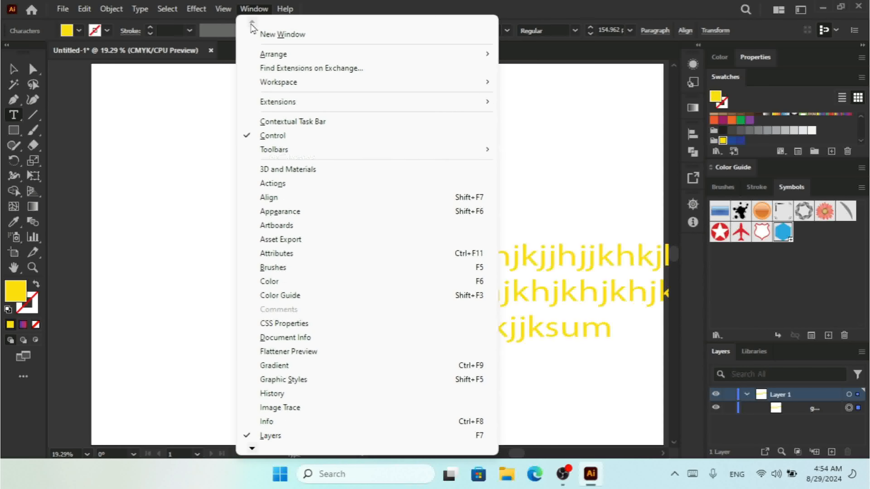
{"action": "left_click", "coordinate": [284, 38]}
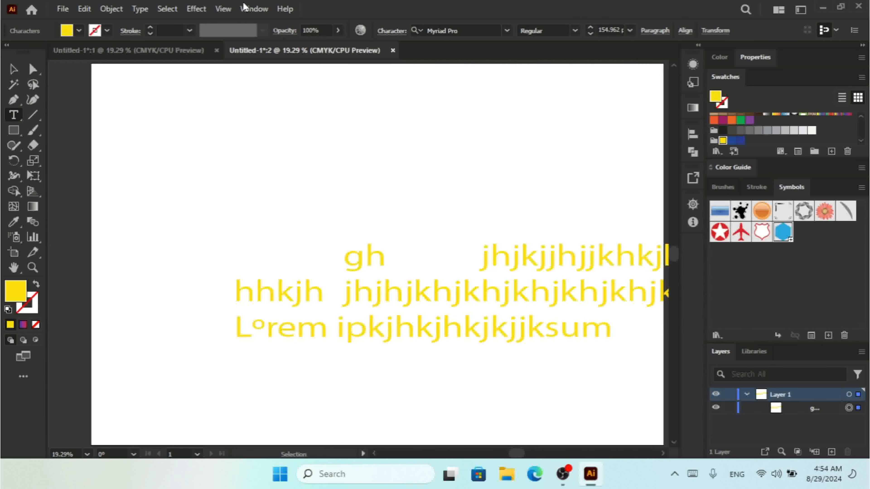
Step: Switch back to the document's first window, Untitled-1:1, and delete the sample text block from the artboard
{"action": "left_click", "coordinate": [252, 8]}
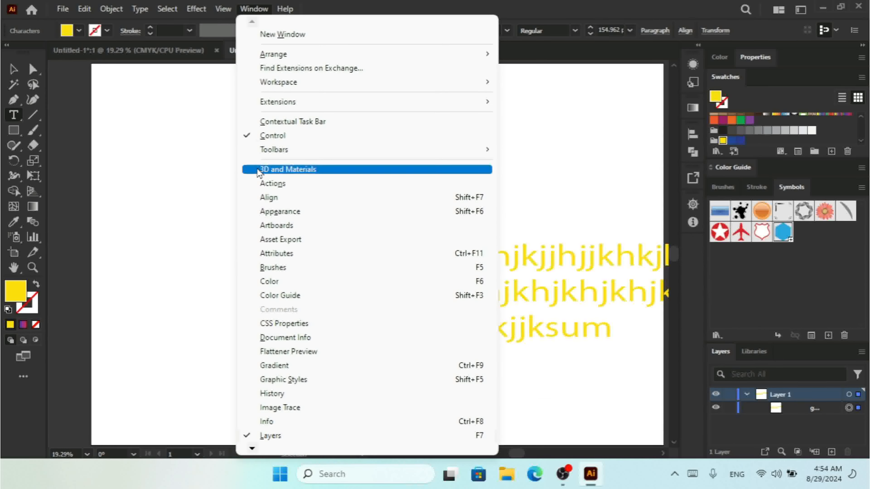
{"action": "mouse_move", "coordinate": [253, 453]}
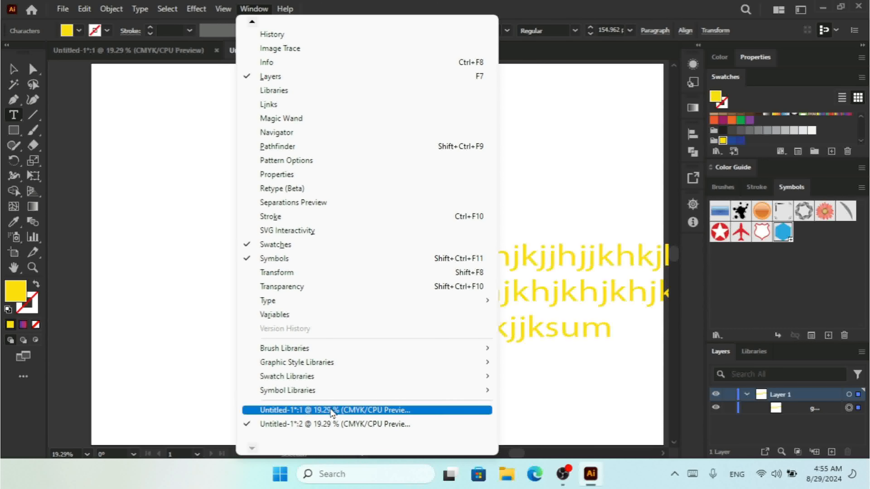
{"action": "left_click", "coordinate": [331, 410]}
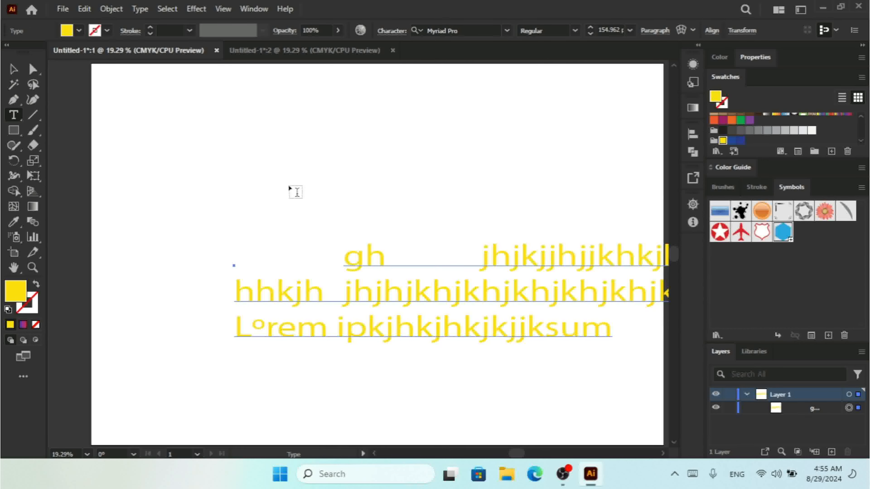
{"action": "left_click", "coordinate": [11, 71]}
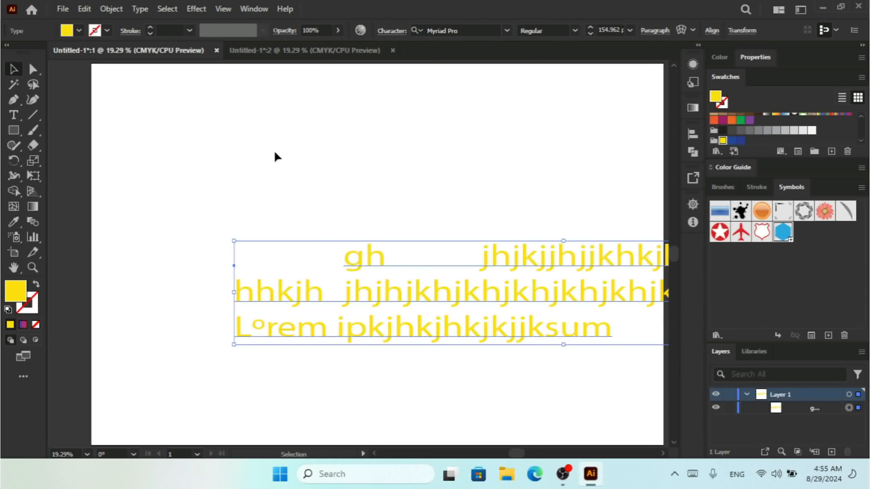
{"action": "key", "text": "Delete"}
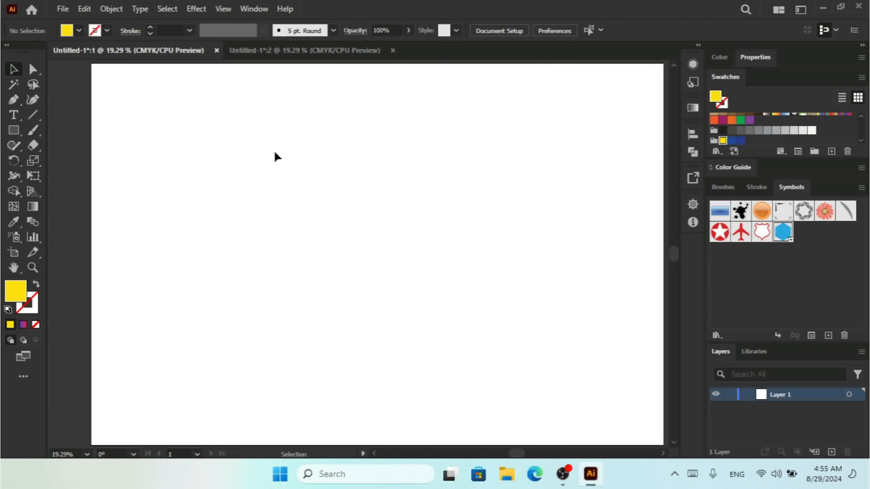